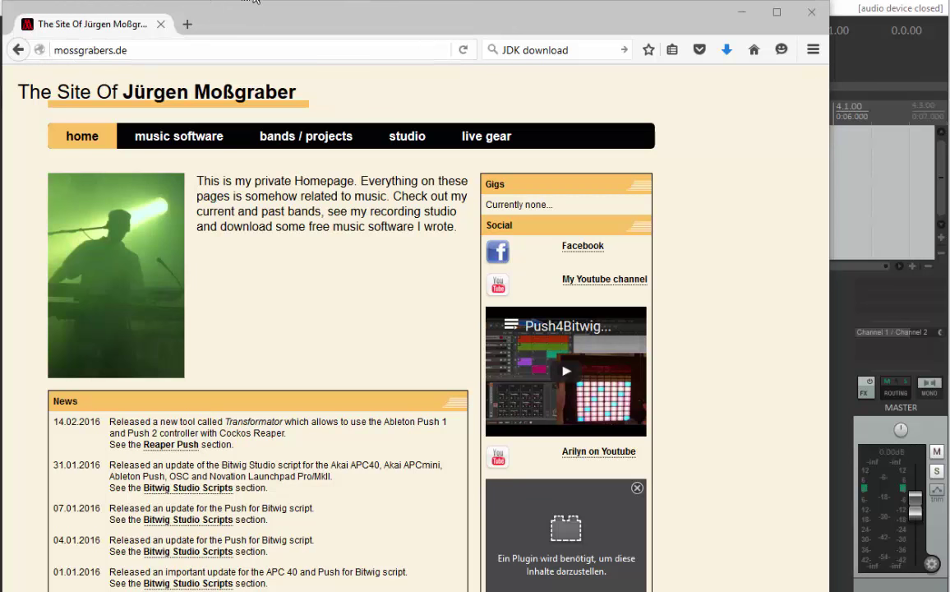
# Step: Go from 'music software' through Controller Scripts to the Push 1 and Push 2 support page for Reaper
pyautogui.click(193, 140)
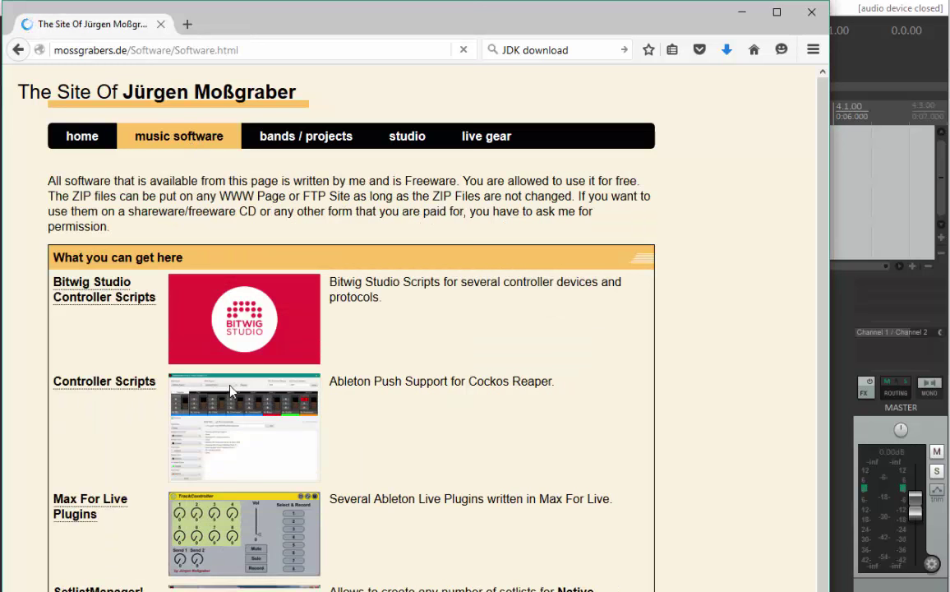
pyautogui.click(95, 388)
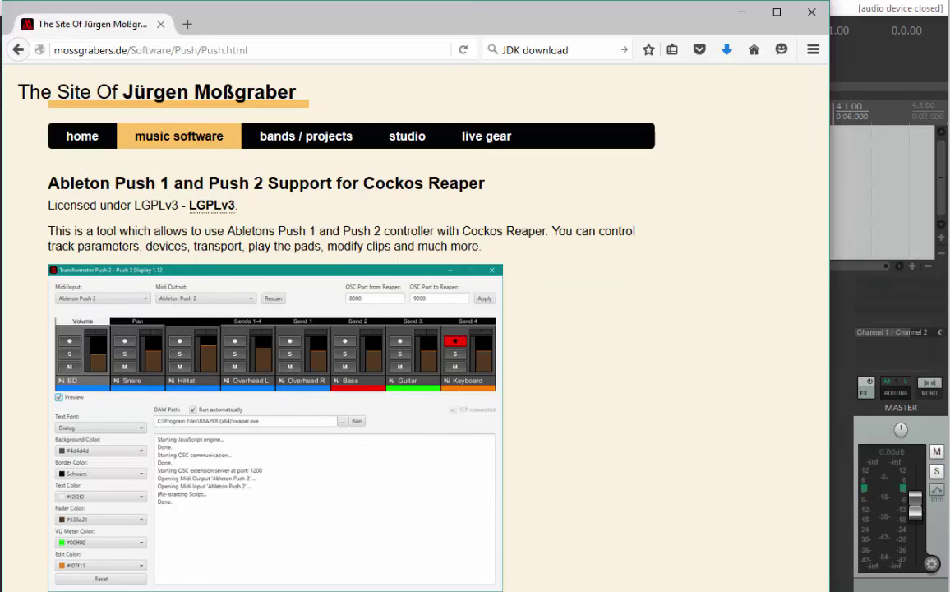
# Step: Open Transformator-1.00.zip with Windows Explorer, select its Transformator folder, then switch to C:\Programme\Transformator
pyautogui.press('Up')
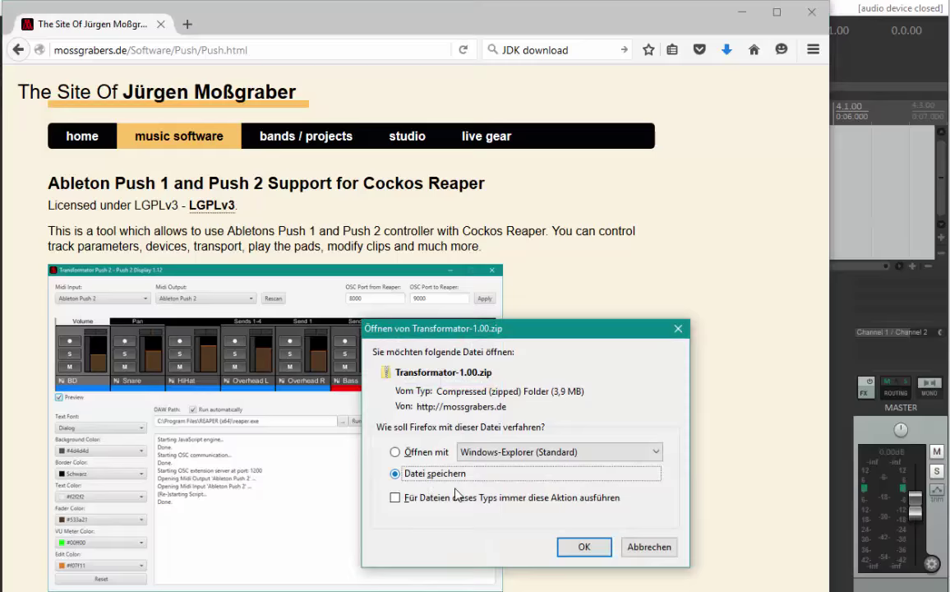
pyautogui.press('Return')
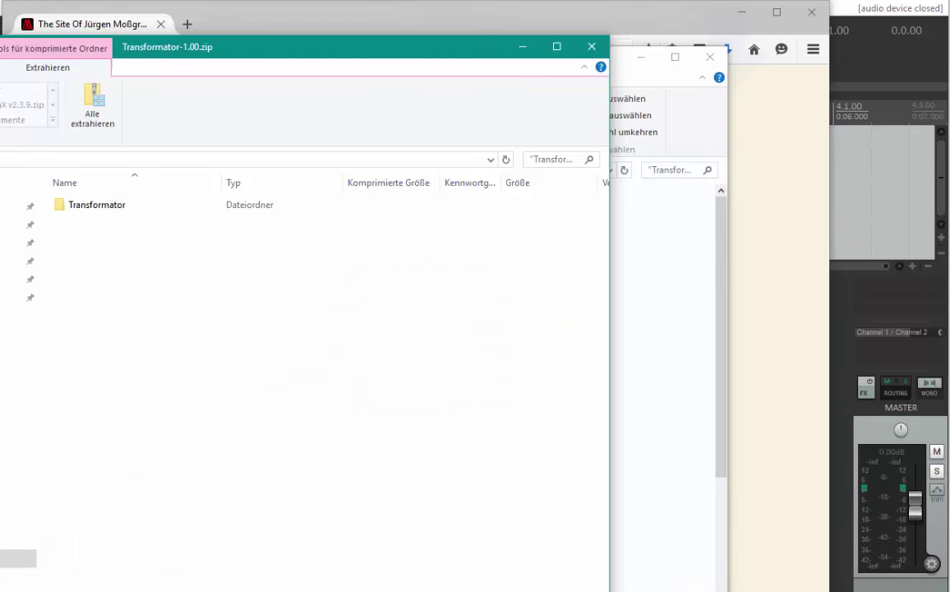
pyautogui.click(104, 213)
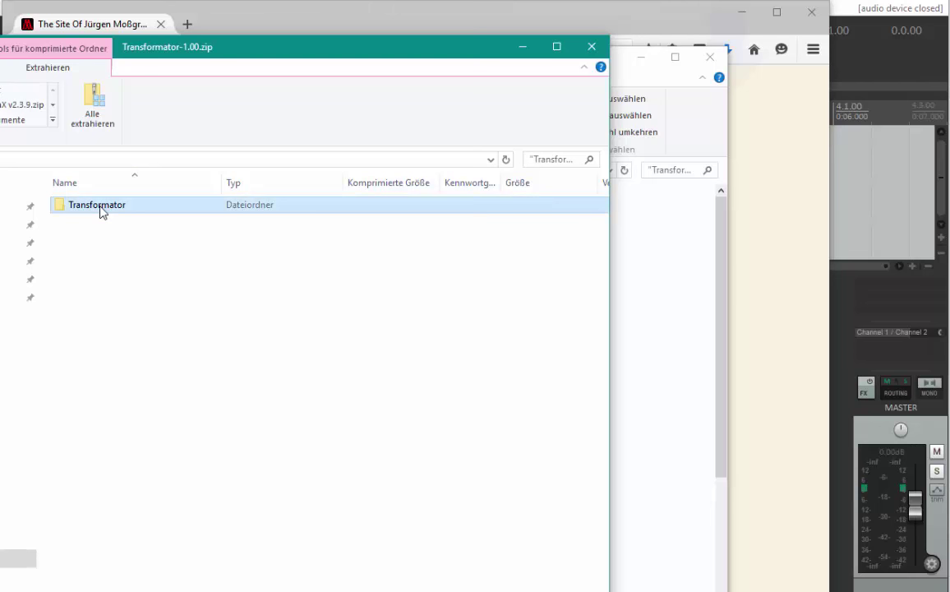
pyautogui.click(722, 256)
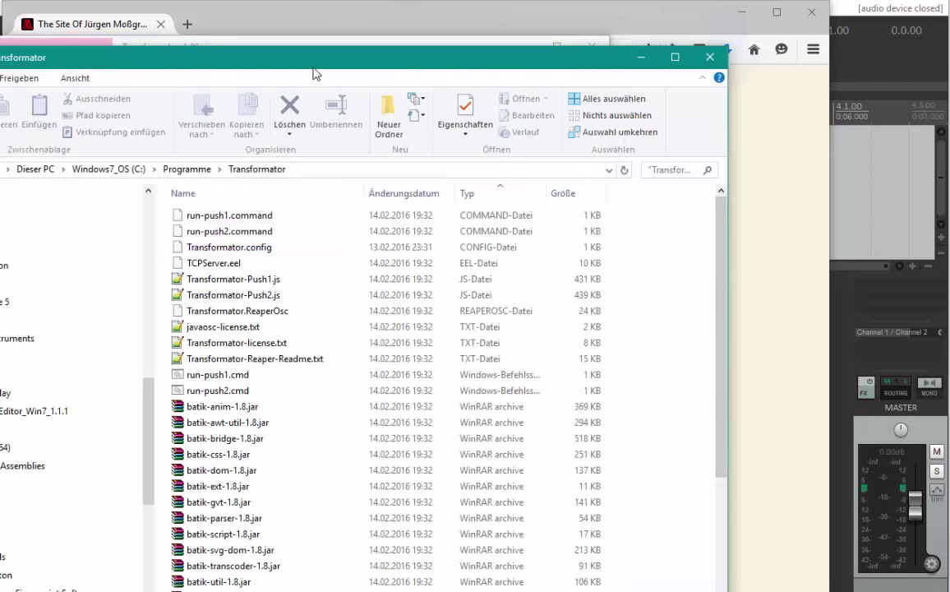
pyautogui.moveTo(283, 63); pyautogui.dragTo(242, 69)
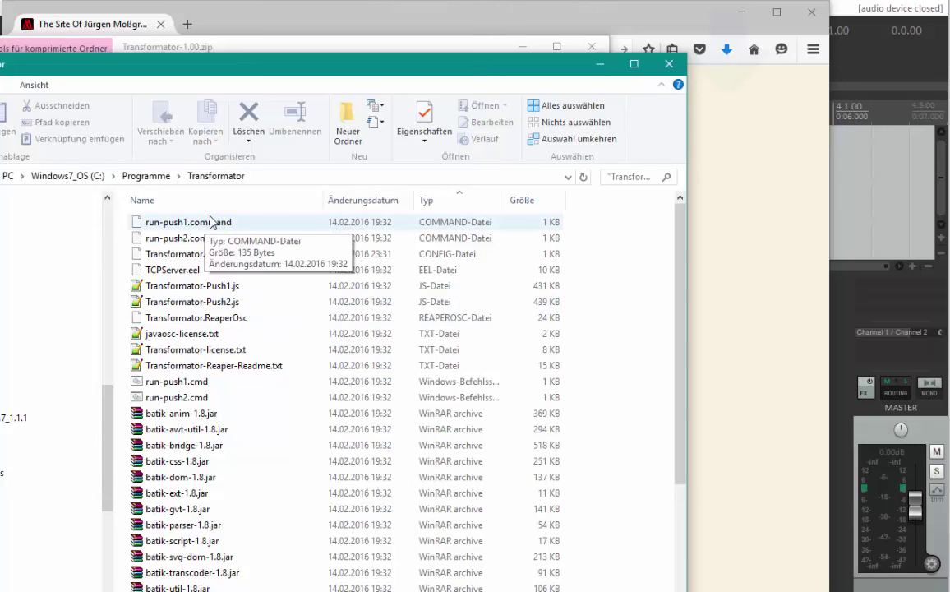
# Step: Select Transformator-Reaper-Readme.txt in the Transformator folder's file list
pyautogui.click(271, 365)
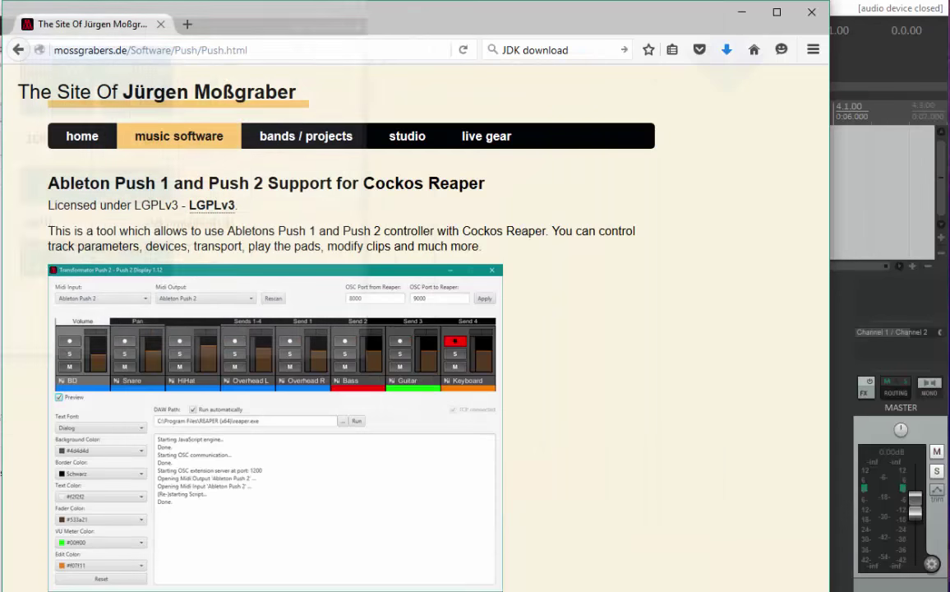
# Step: Bring REAPER in front of the browser and open the Options menu
pyautogui.click(757, 9)
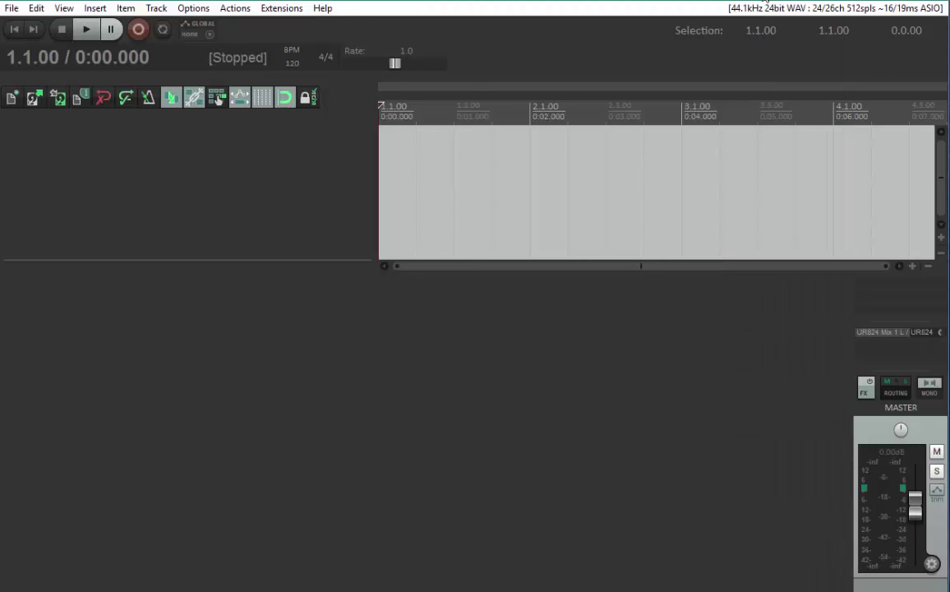
pyautogui.click(235, 8)
# Step: Open REAPER's Preferences and scroll to the Control Surfaces page
pyautogui.moveTo(271, 9)
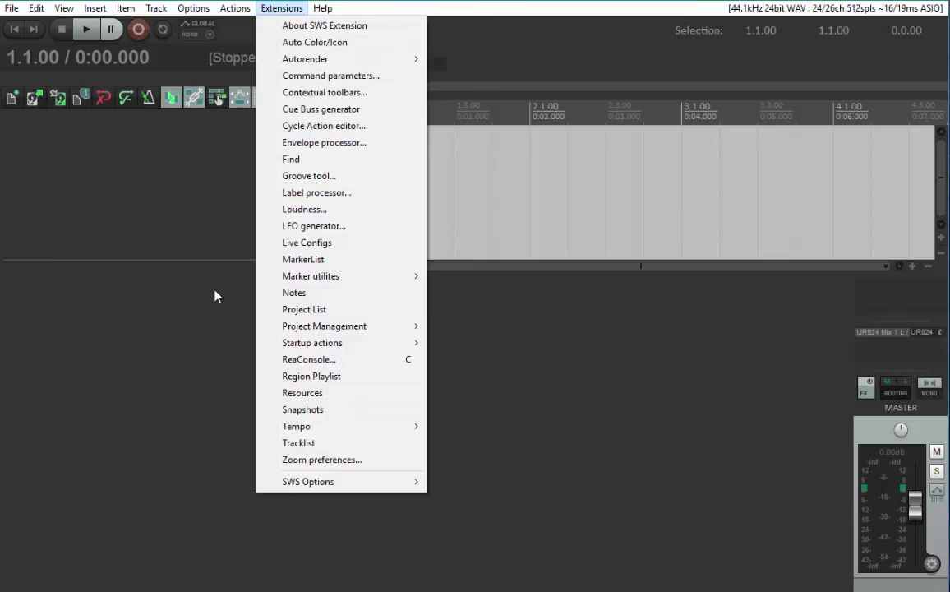
pyautogui.moveTo(193, 8)
pyautogui.click(274, 511)
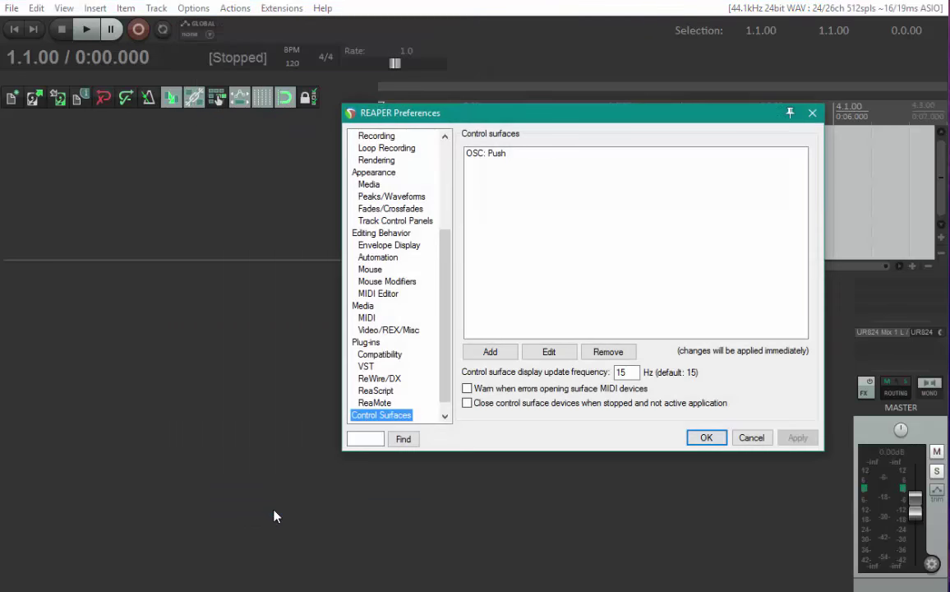
pyautogui.scroll(-1, 382, 361)
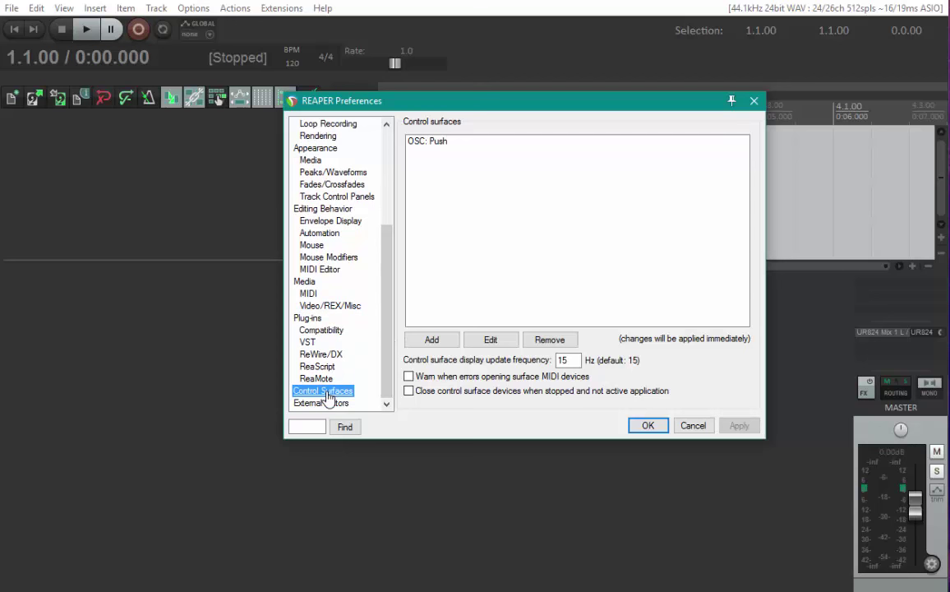
# Step: Look at the available modes for a new control surface, then cancel without adding one
pyautogui.click(435, 340)
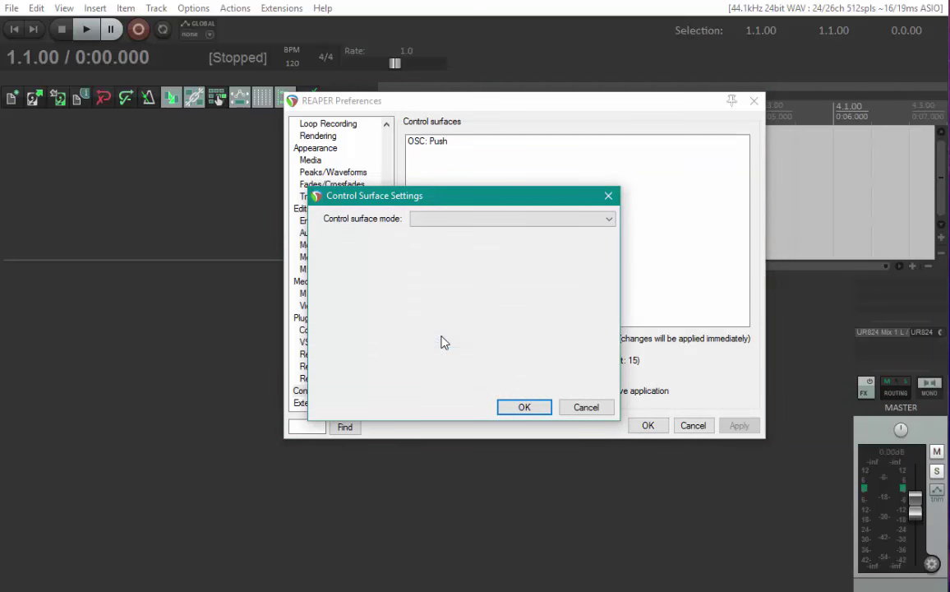
pyautogui.click(511, 219)
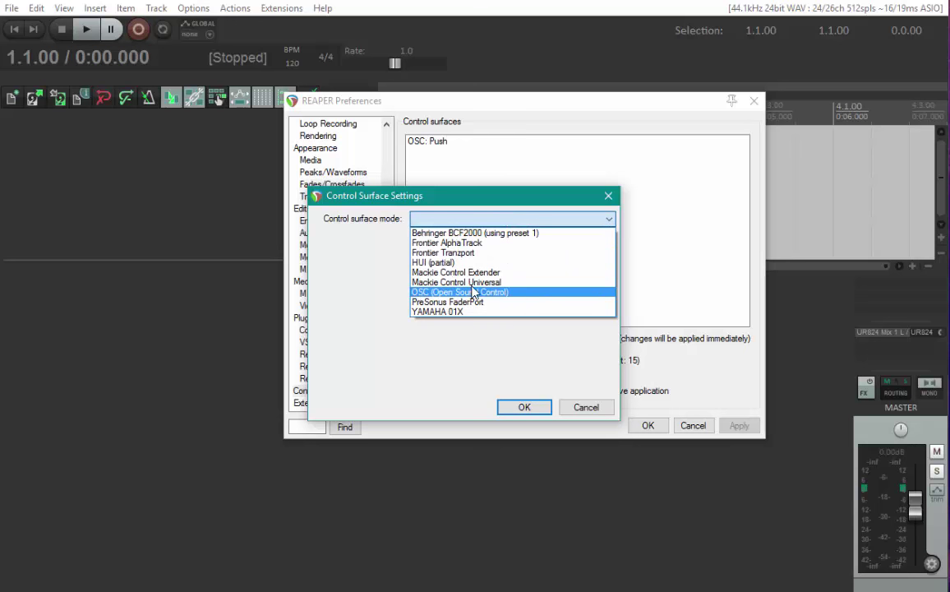
pyautogui.click(585, 407)
pyautogui.click(585, 407)
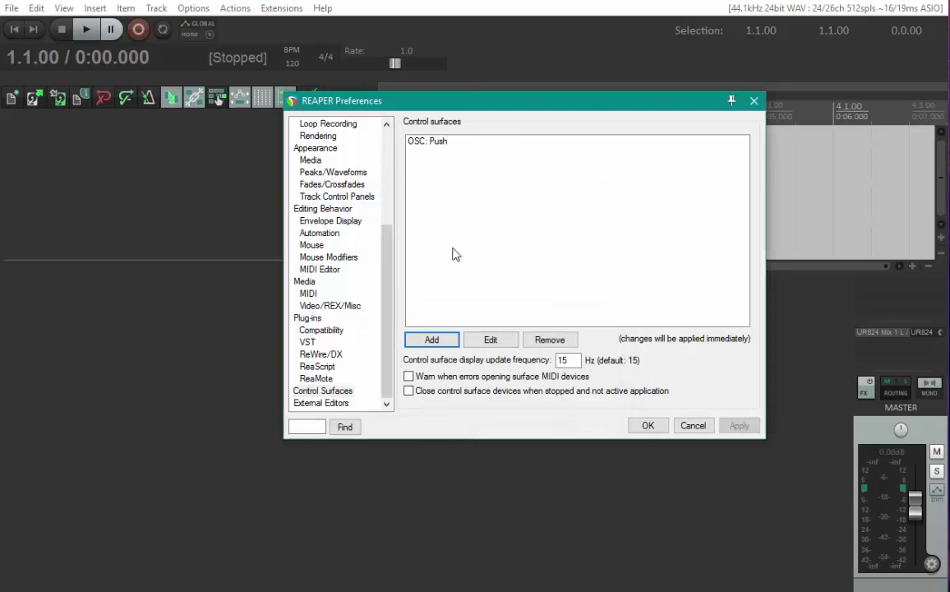
# Step: Edit the existing OSC: Push surface and open its Pattern config list
pyautogui.click(434, 141)
pyautogui.click(497, 342)
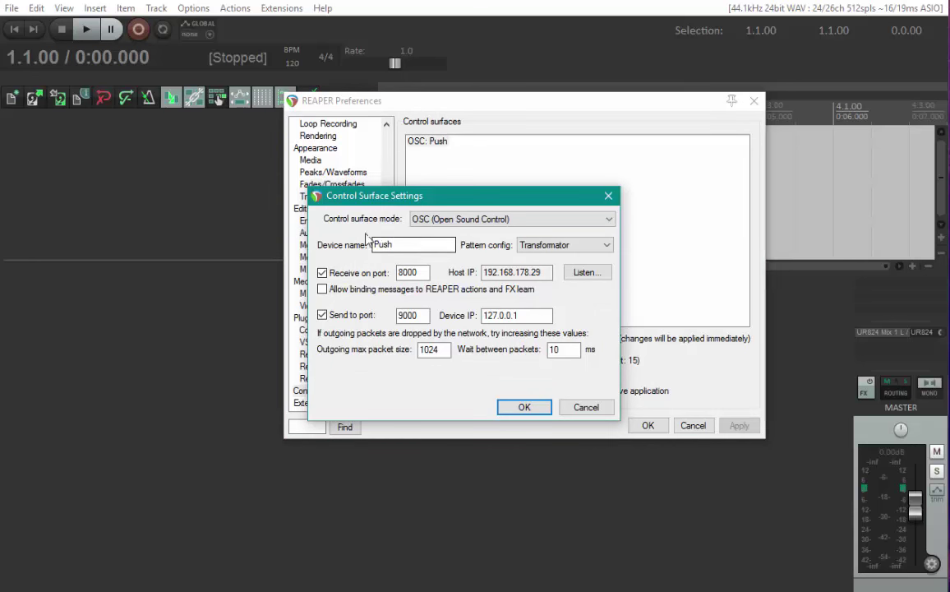
pyautogui.click(599, 247)
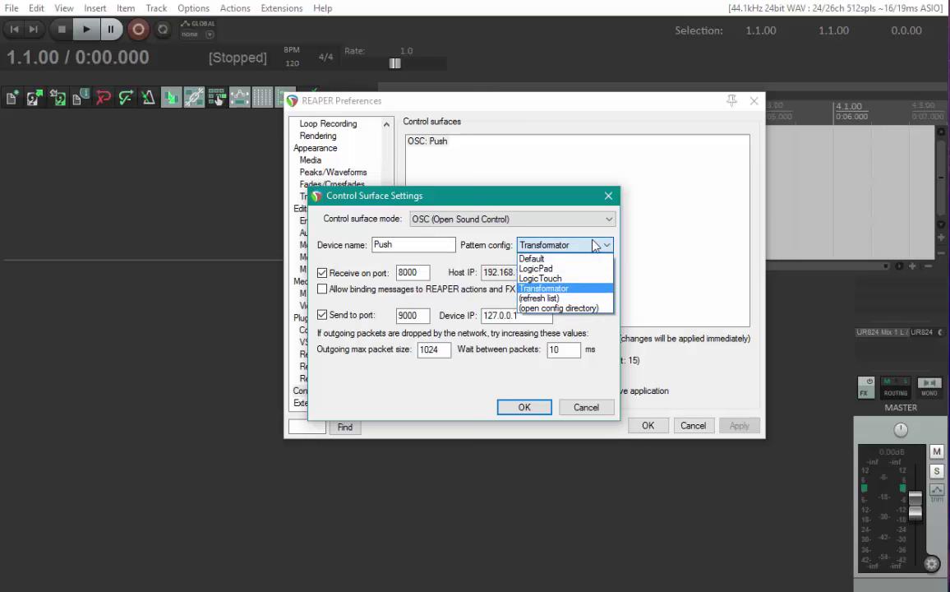
# Step: Open REAPER's OSC config folder with '(open config directory)' in the Pattern config list
pyautogui.click(604, 245)
pyautogui.click(604, 246)
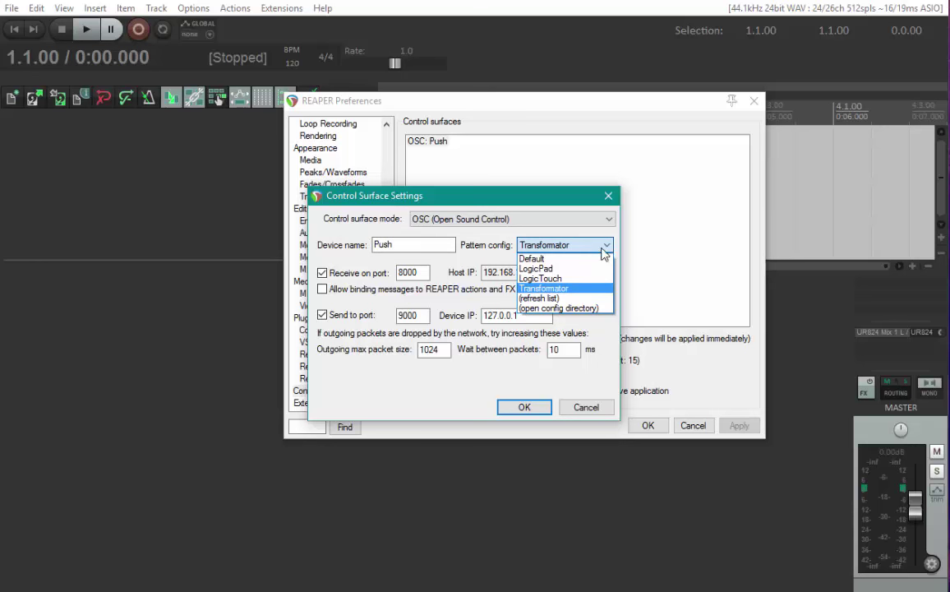
pyautogui.click(606, 311)
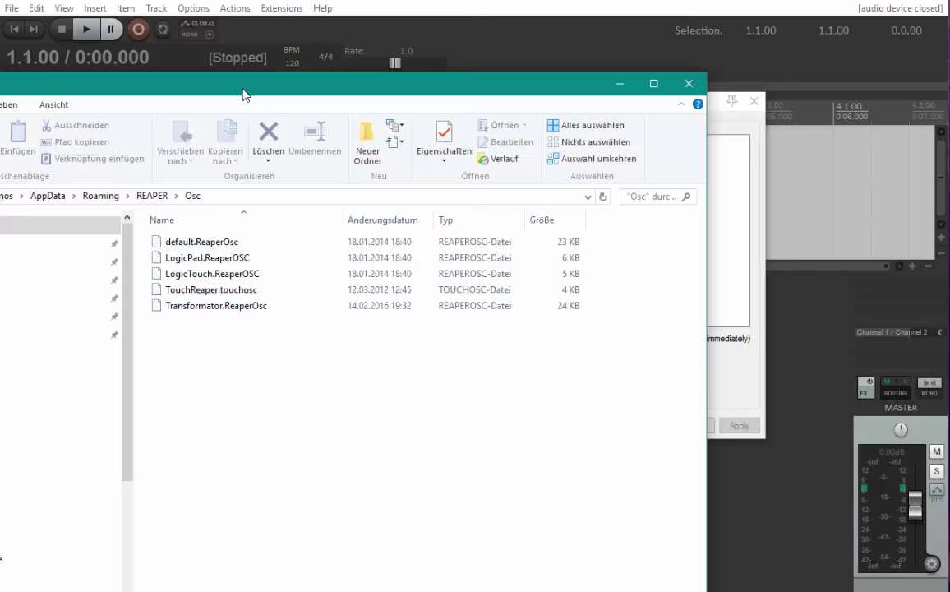
# Step: Compare Transformator.ReaperOsc in the Osc folder and program folder, then close both Explorer windows
pyautogui.moveTo(244, 94); pyautogui.dragTo(164, 185)
pyautogui.moveTo(0, 82); pyautogui.dragTo(0, 70)
pyautogui.moveTo(186, 72); pyautogui.dragTo(168, 2)
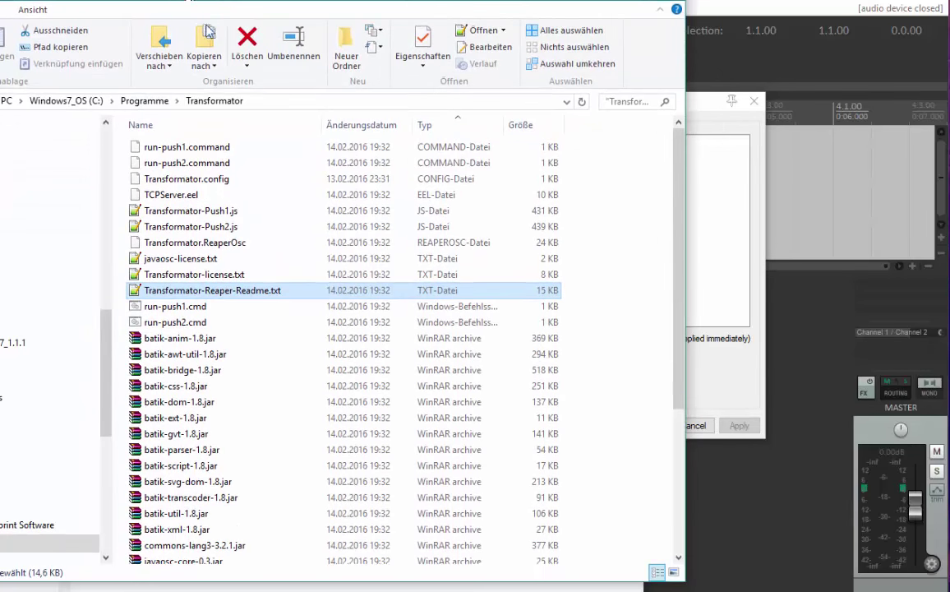
pyautogui.click(238, 244)
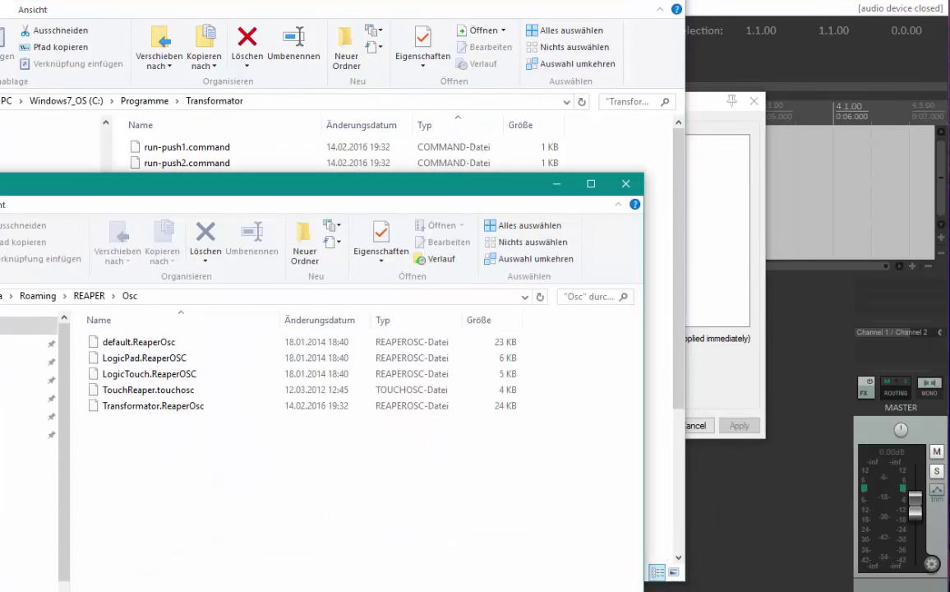
pyautogui.hotkey('alt', 'Tab')
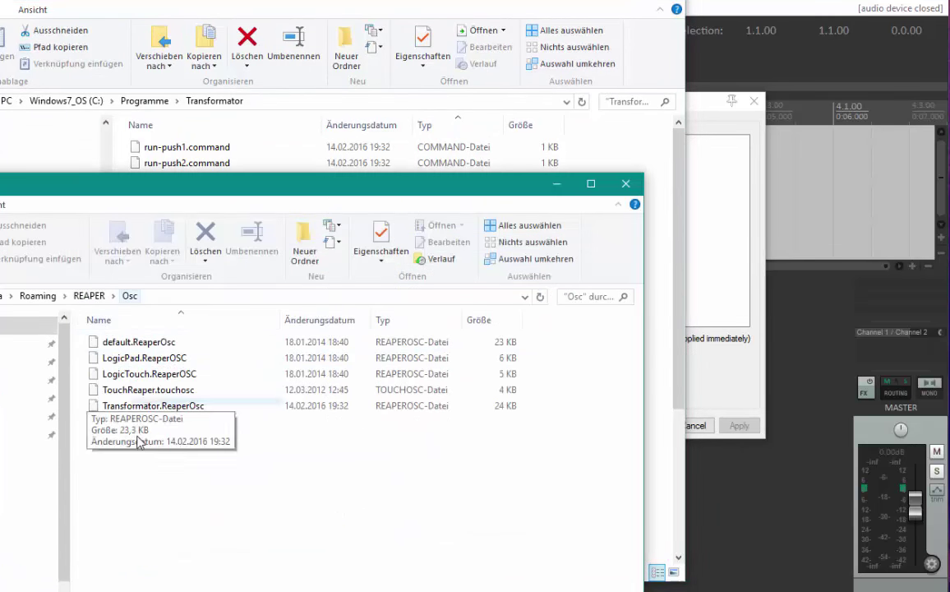
pyautogui.click(115, 406)
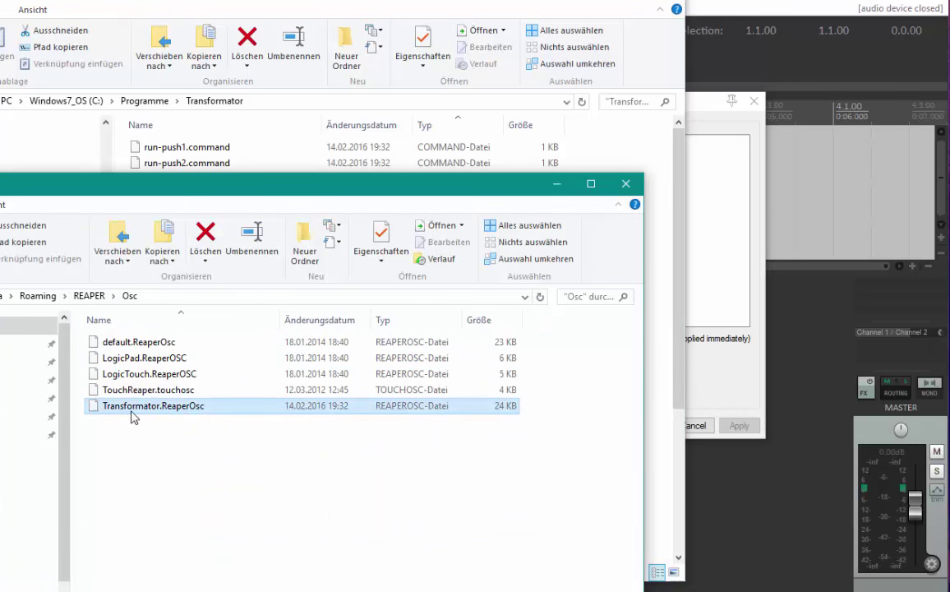
pyautogui.click(626, 183)
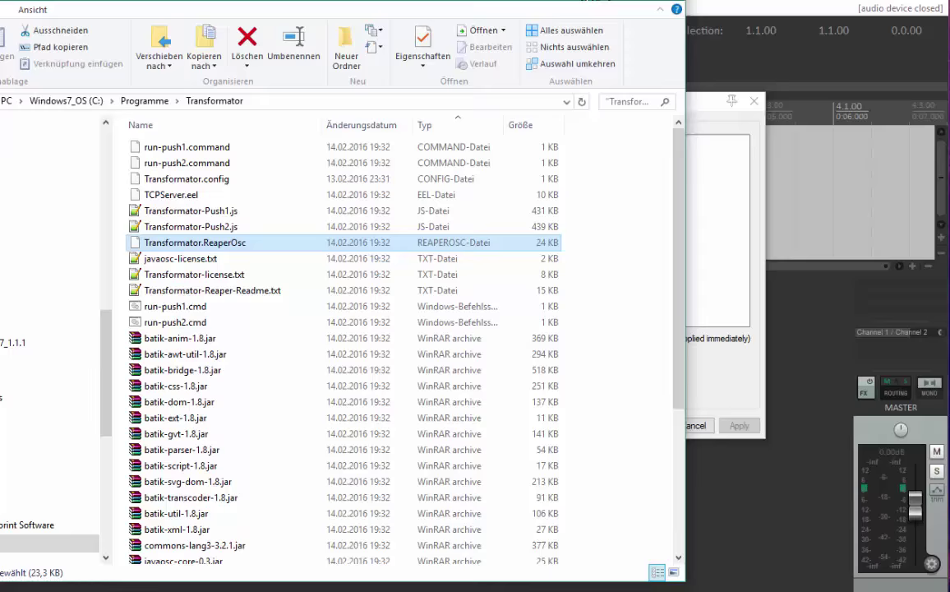
pyautogui.click(607, 1)
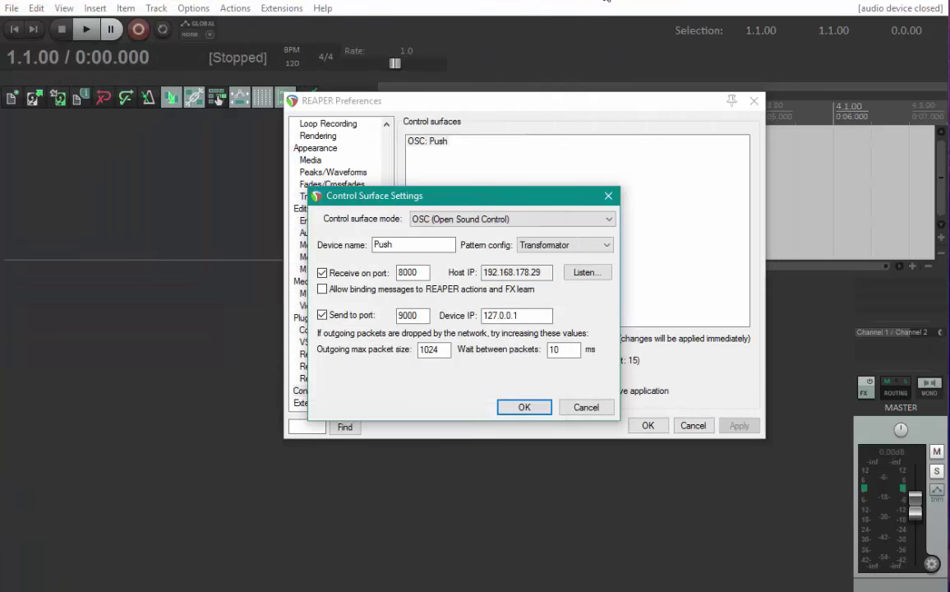
# Step: Refresh the pattern config list, reselect Transformator, and confirm the Push surface settings with OK
pyautogui.click(606, 245)
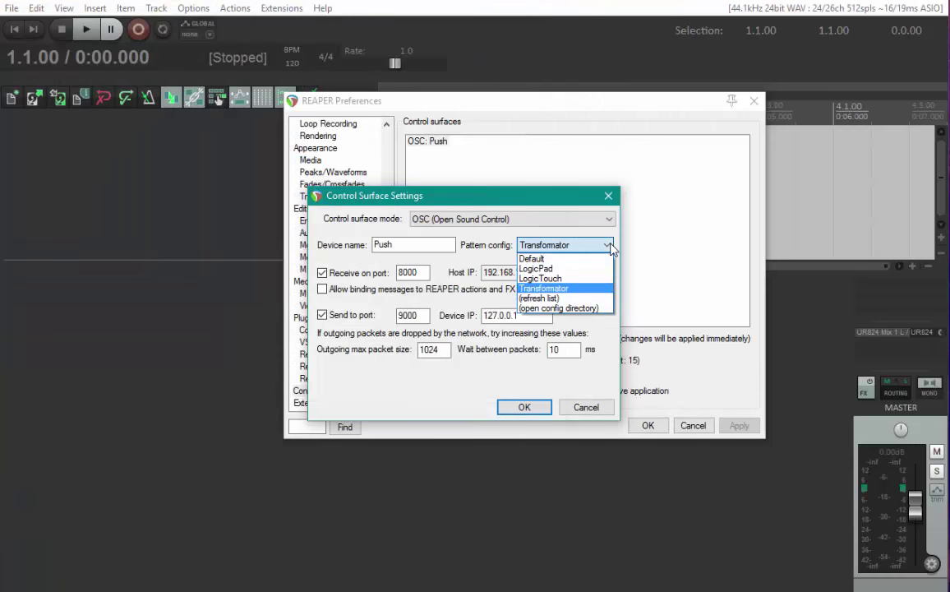
pyautogui.click(544, 301)
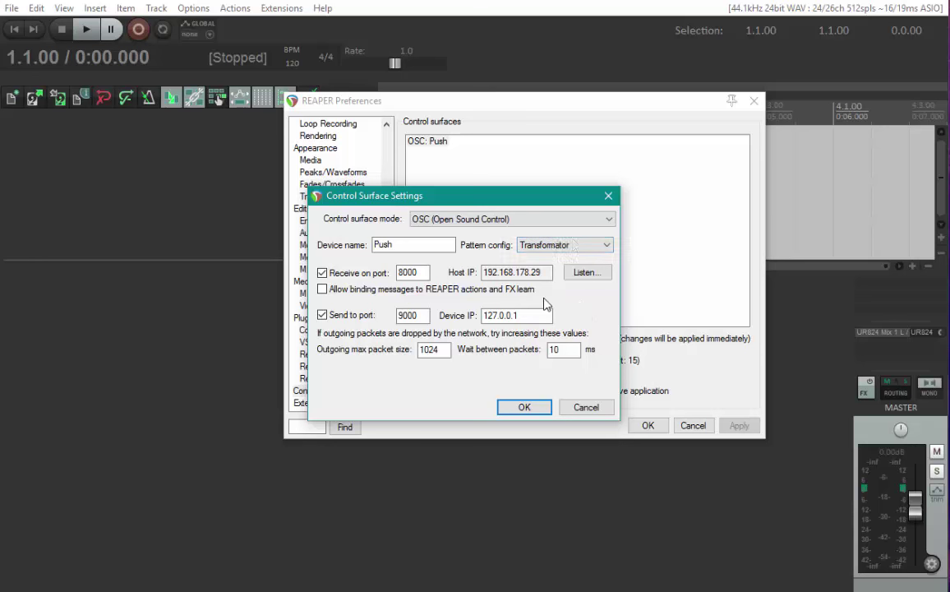
pyautogui.click(606, 245)
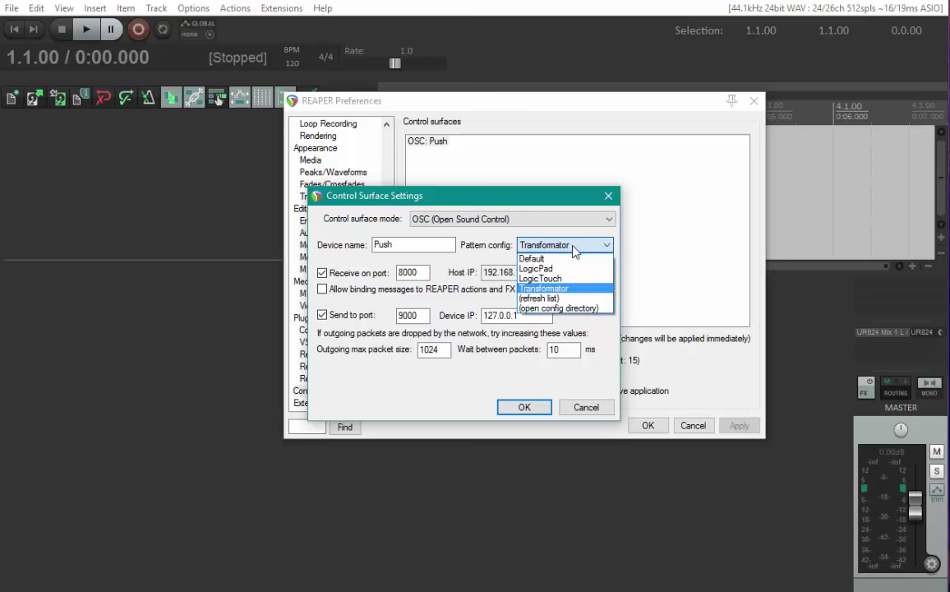
pyautogui.click(589, 289)
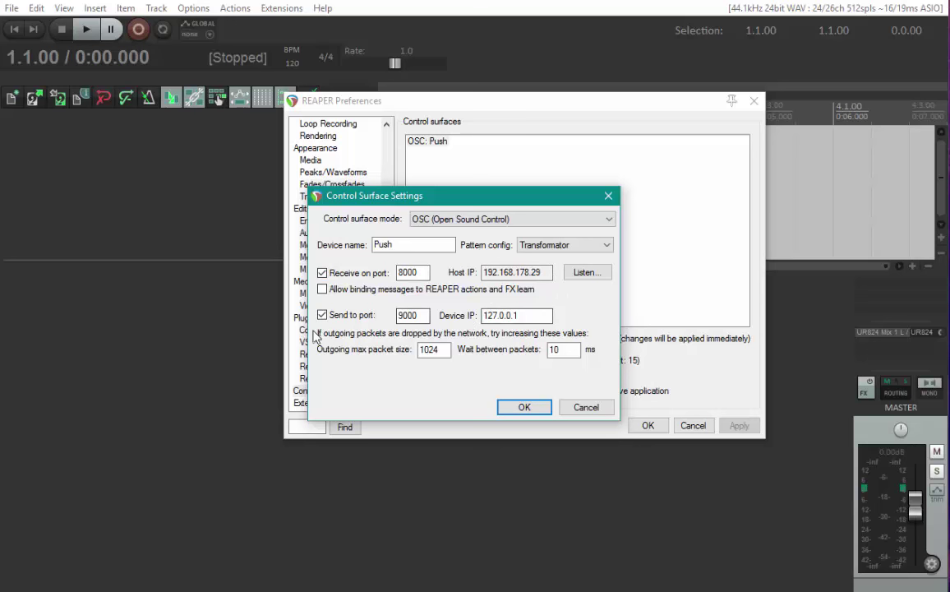
pyautogui.click(523, 408)
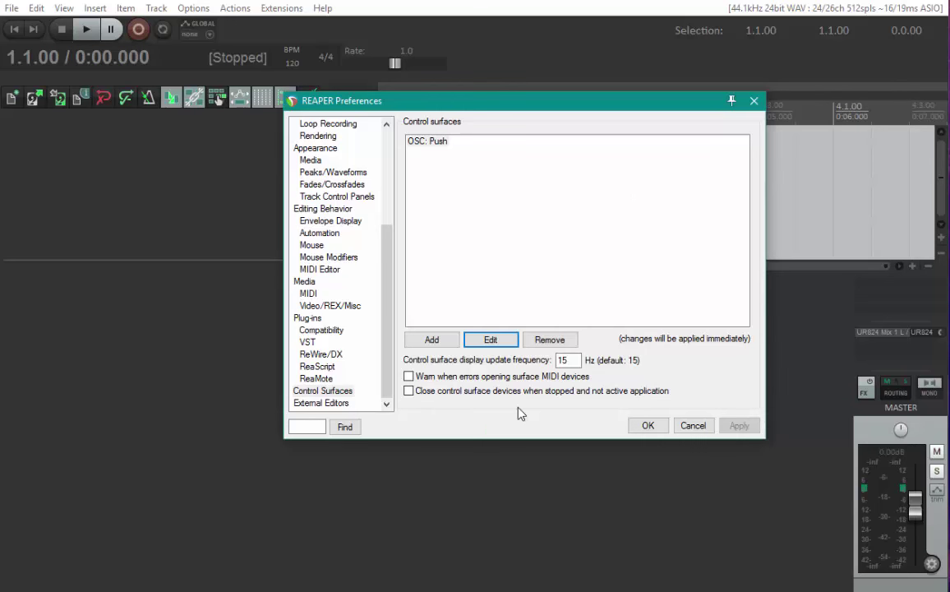
# Step: In MIDI Devices, verify the Ableton Push 2 and MIDIIN2/MIDIOUT2 ports stay disabled, then close Preferences with OK
pyautogui.scroll(1, 395, 330)
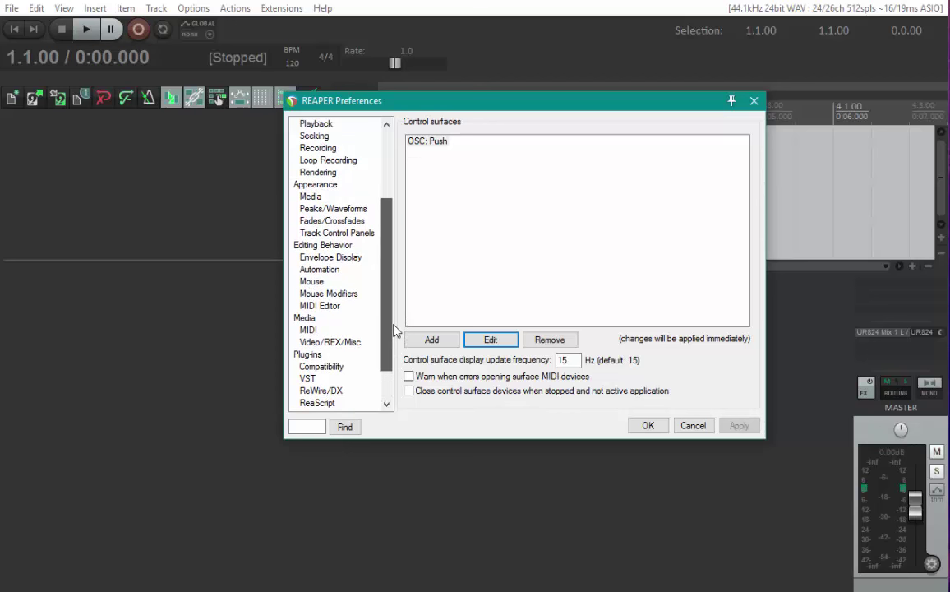
pyautogui.scroll(4, 396, 330)
pyautogui.click(325, 221)
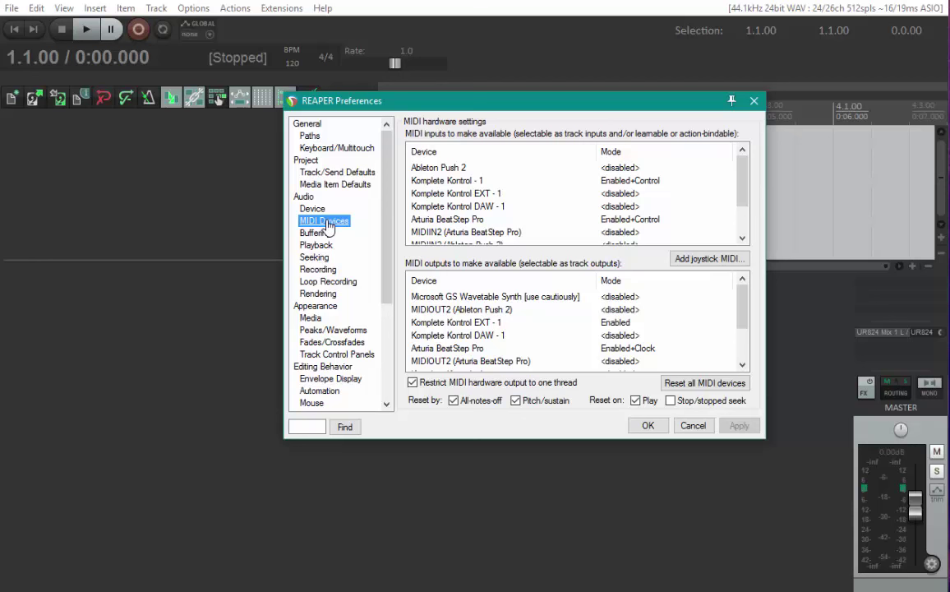
pyautogui.click(431, 168)
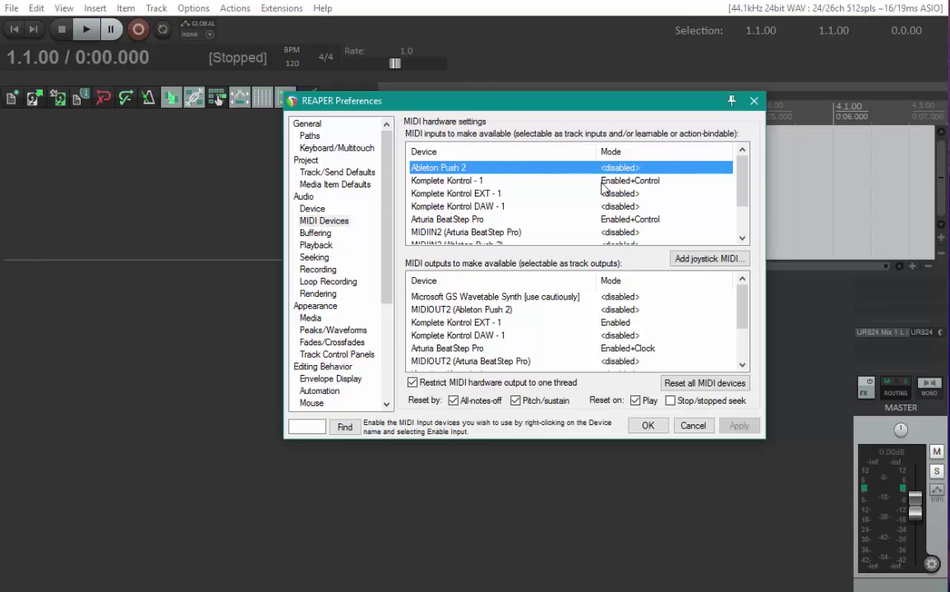
pyautogui.scroll(-1, 515, 233)
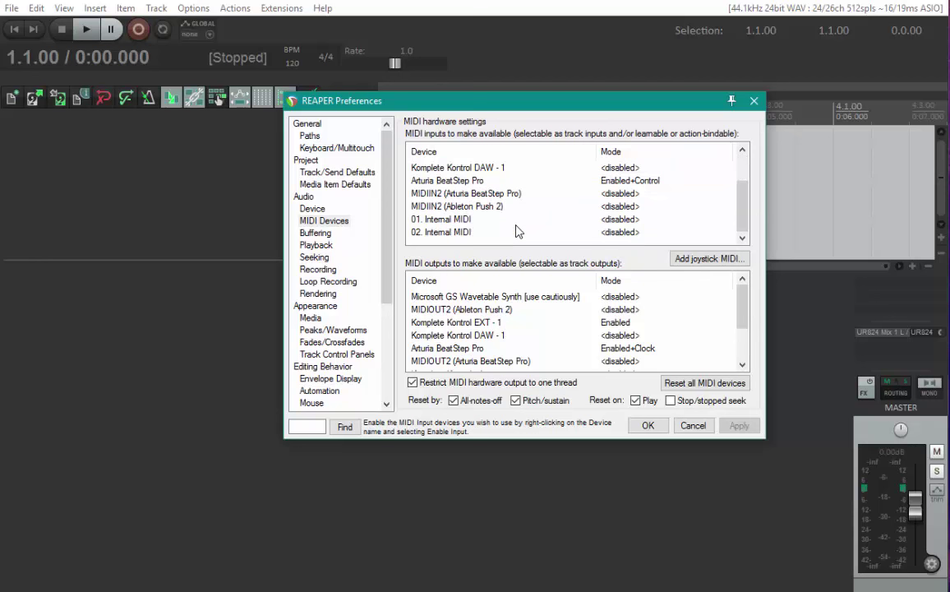
pyautogui.click(473, 206)
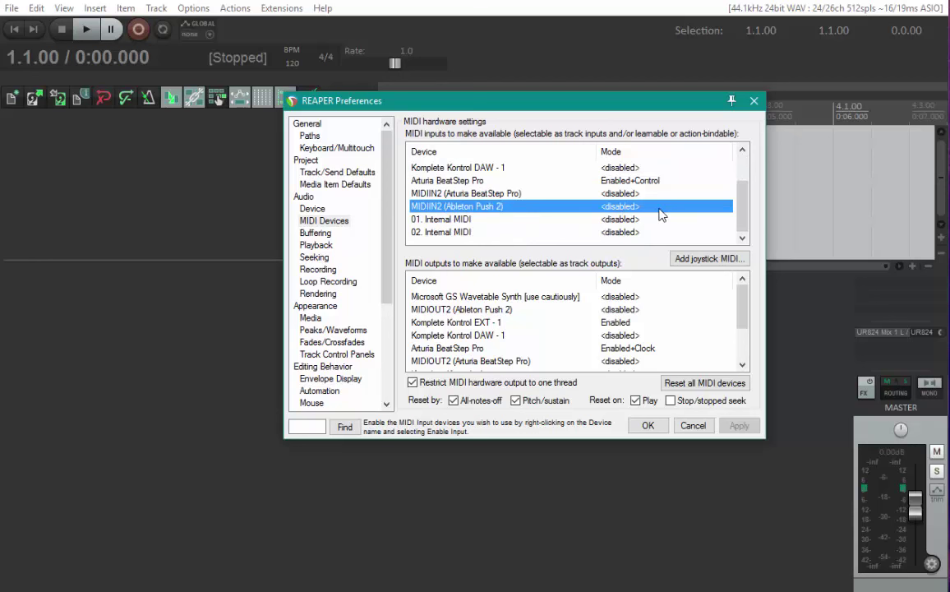
pyautogui.scroll(-1, 522, 328)
pyautogui.scroll(1, 520, 329)
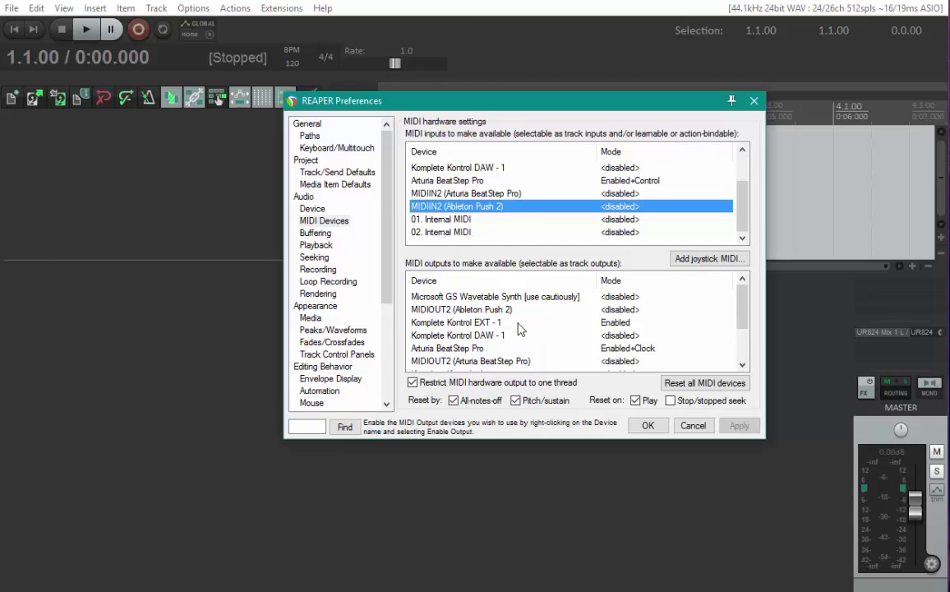
pyautogui.click(498, 309)
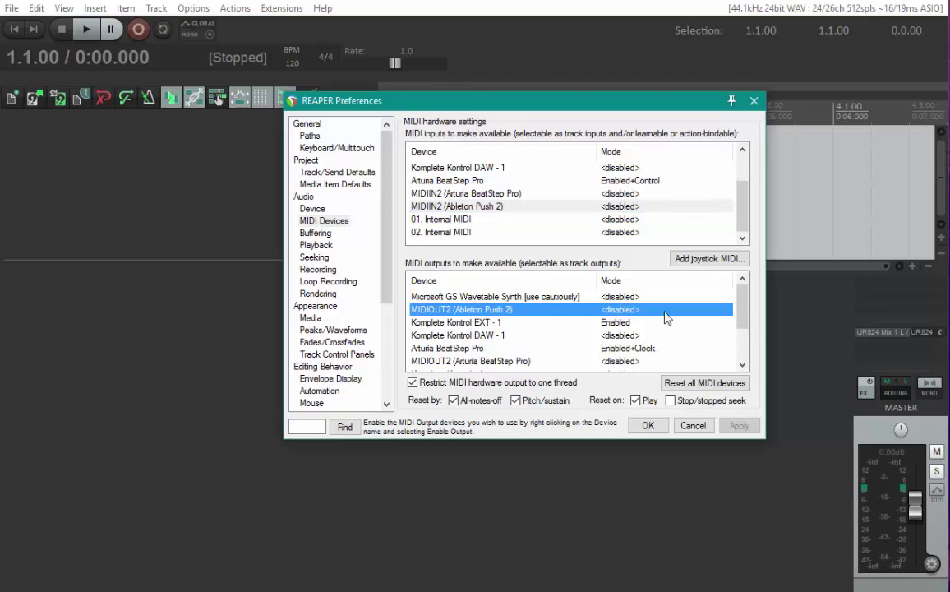
pyautogui.scroll(-2, 592, 308)
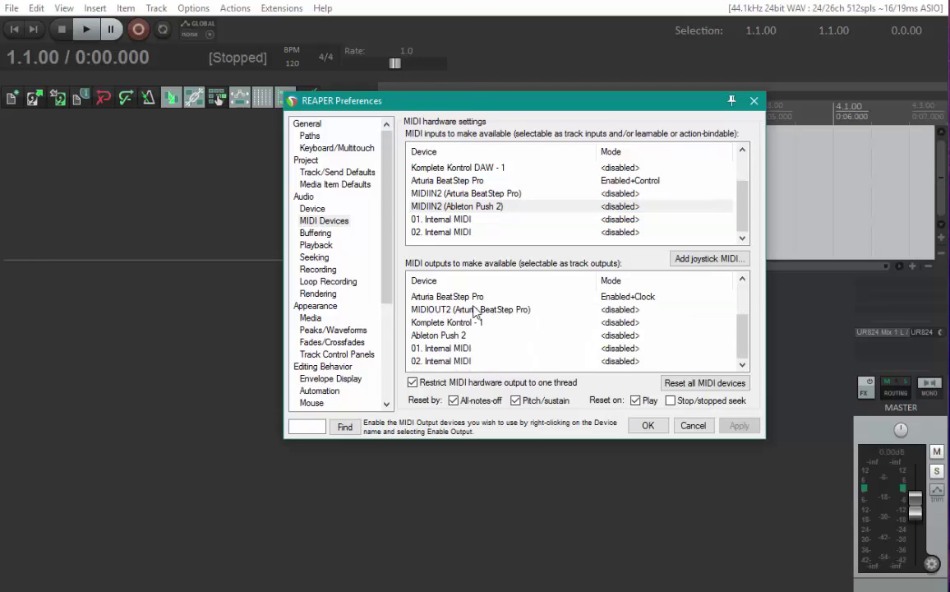
pyautogui.click(465, 337)
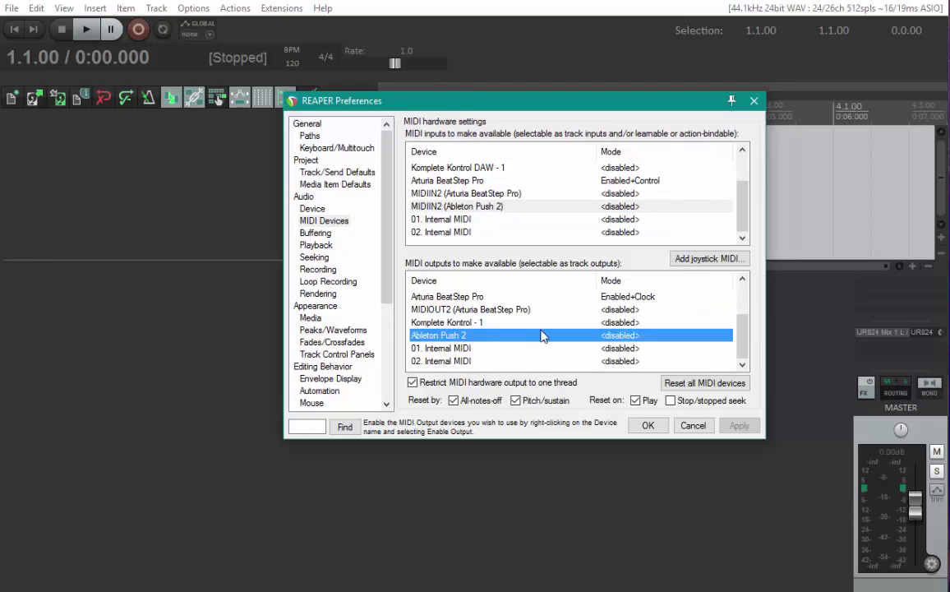
pyautogui.click(658, 428)
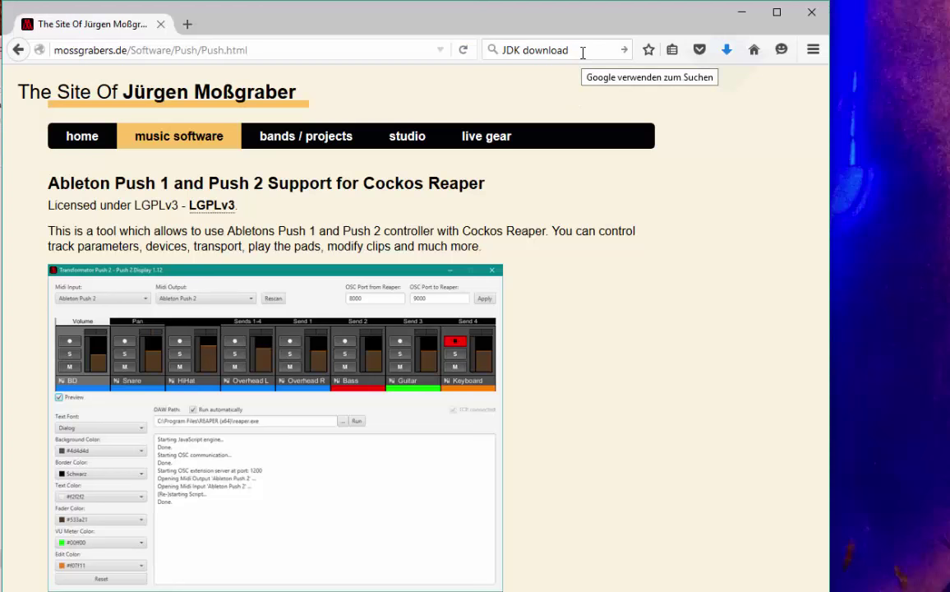
pyautogui.moveTo(593, 51); pyautogui.dragTo(485, 49)
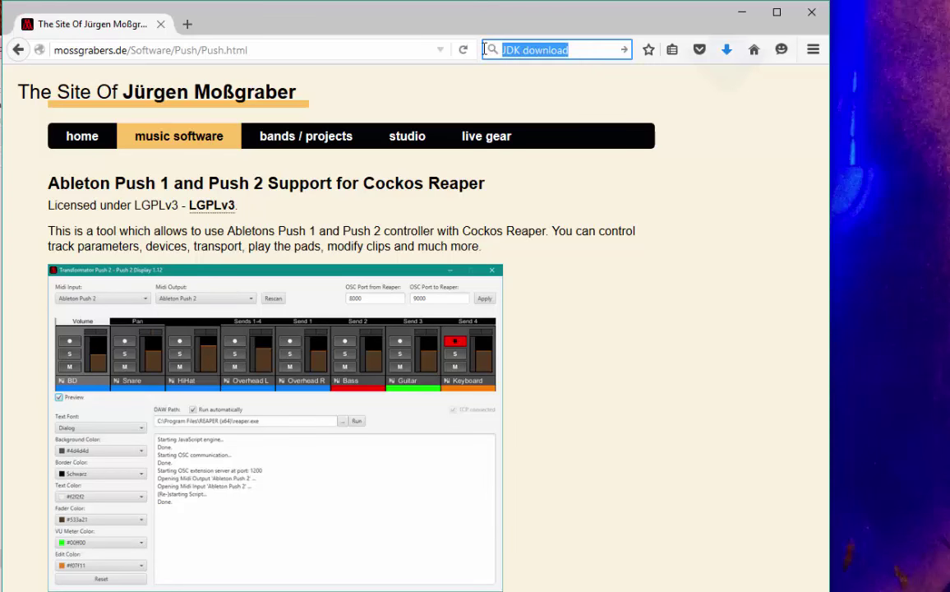
pyautogui.click(187, 24)
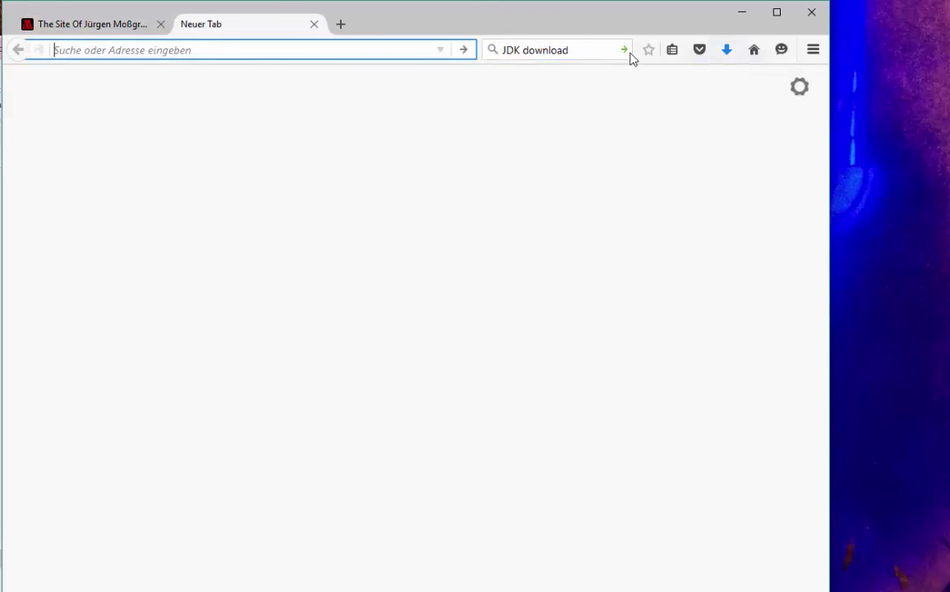
pyautogui.click(594, 50)
pyautogui.moveTo(594, 49); pyautogui.dragTo(479, 49)
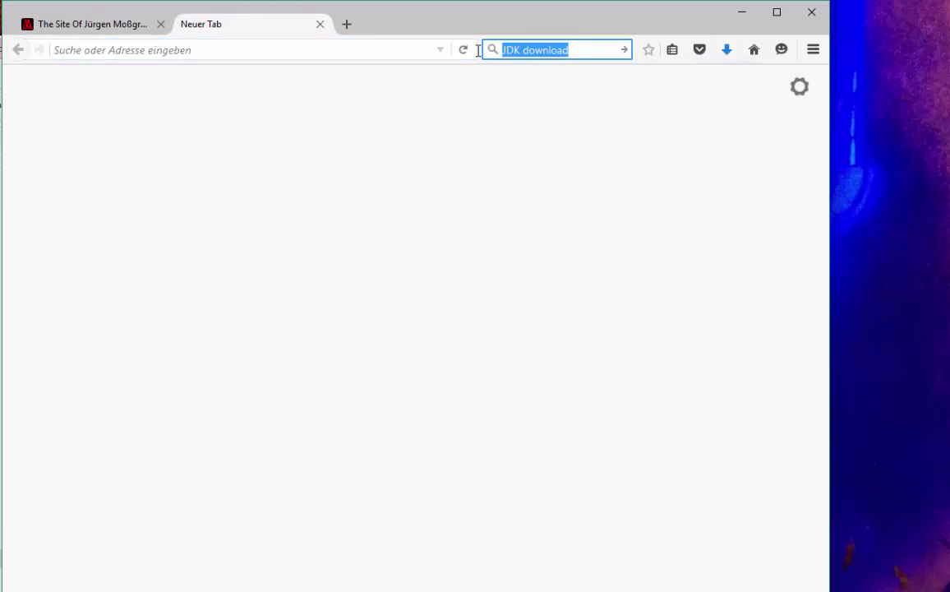
pyautogui.write('SWS ')
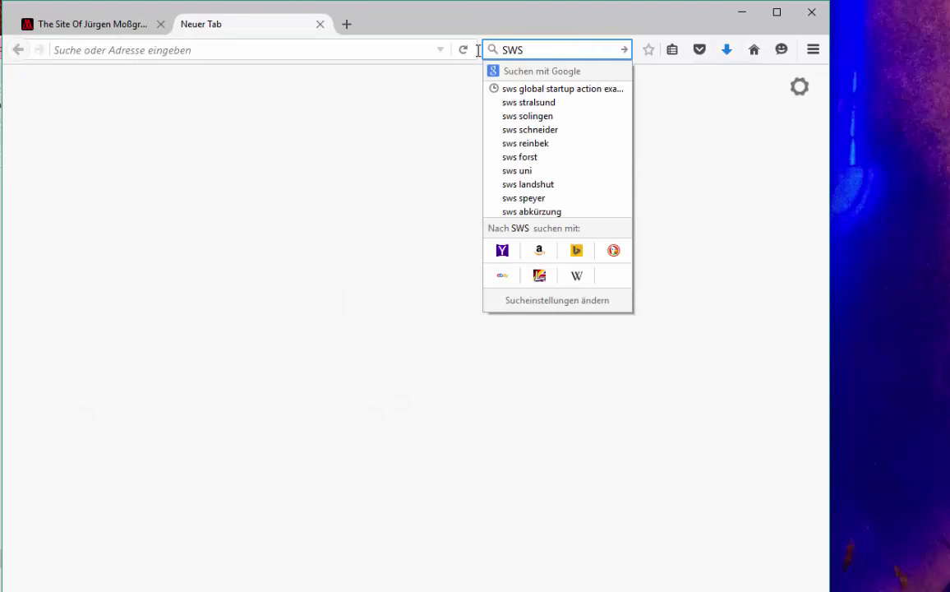
pyautogui.write('Reaper')
pyautogui.press('Return')
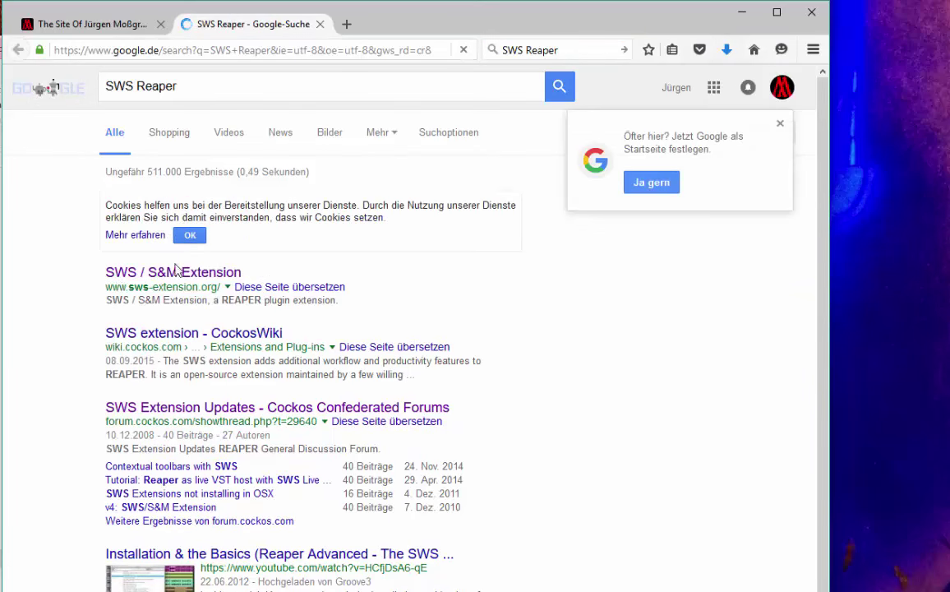
pyautogui.click(177, 274)
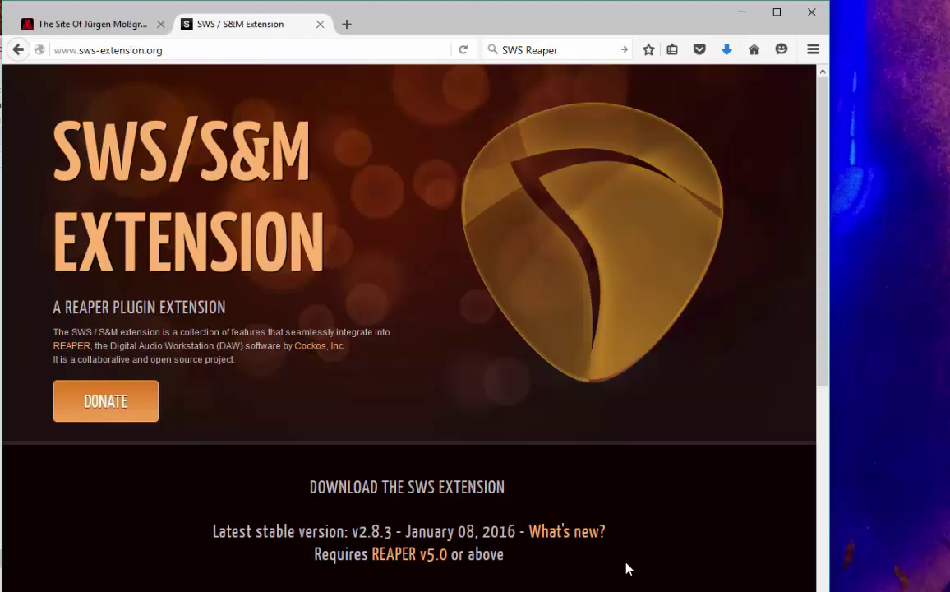
pyautogui.scroll(-4, 391, 360)
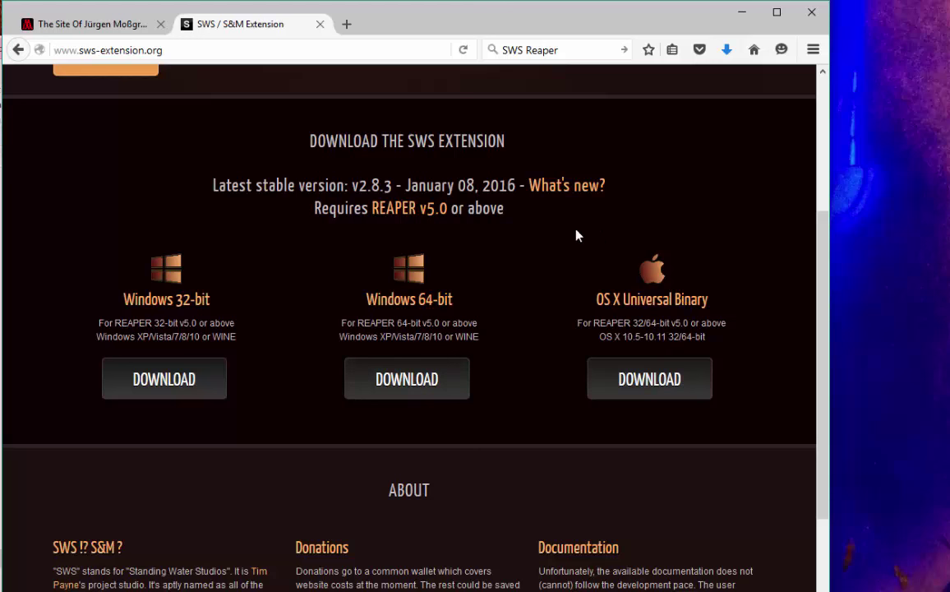
pyautogui.click(320, 25)
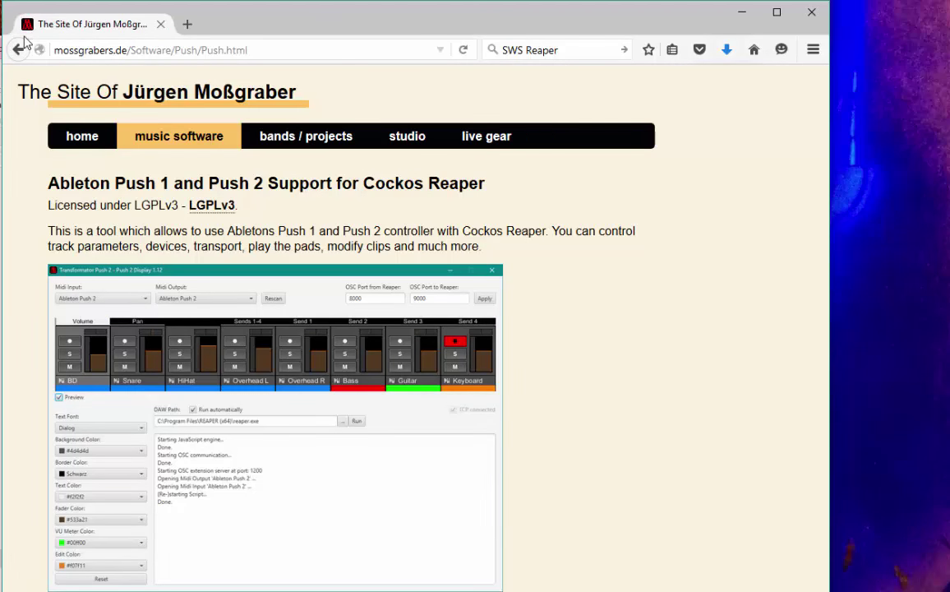
# Step: Switch to REAPER and open the full Actions list from the Actions menu
pyautogui.press('super')
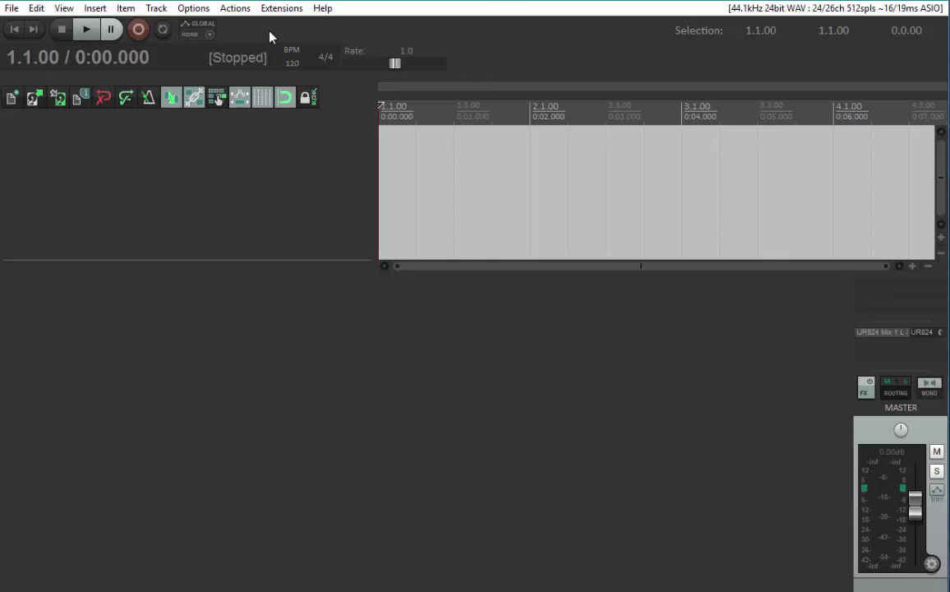
pyautogui.click(276, 9)
pyautogui.moveTo(321, 10)
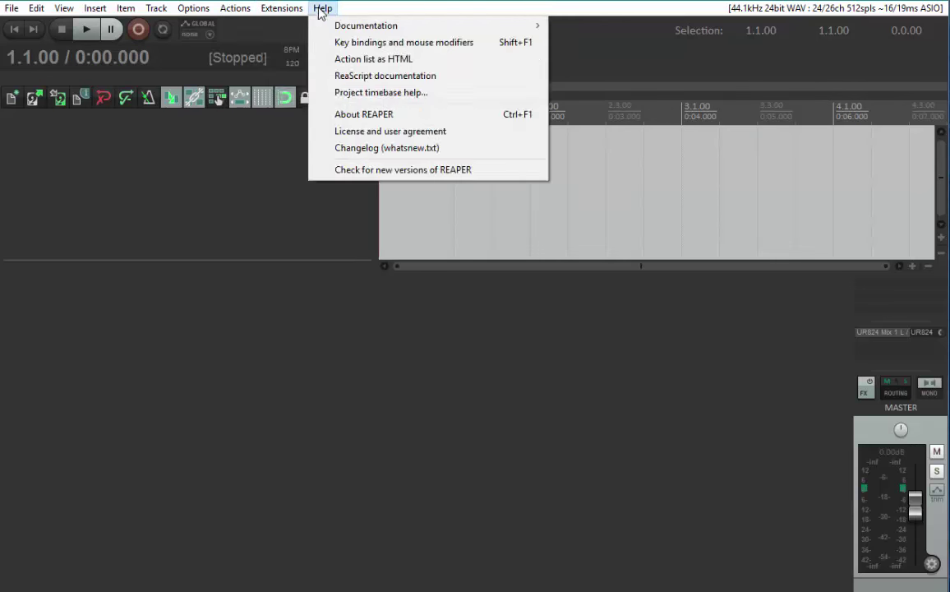
pyautogui.moveTo(279, 10)
pyautogui.moveTo(225, 12)
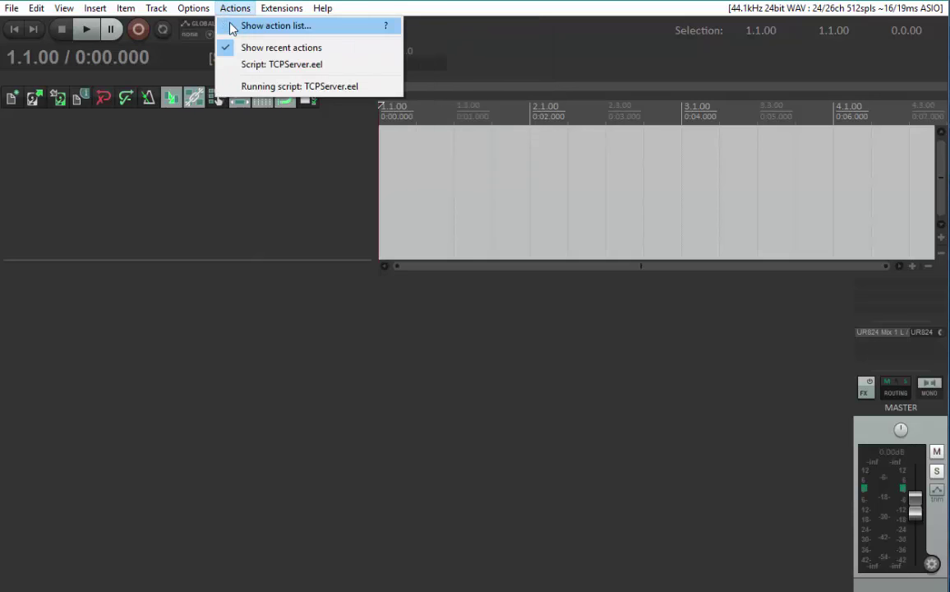
pyautogui.click(232, 27)
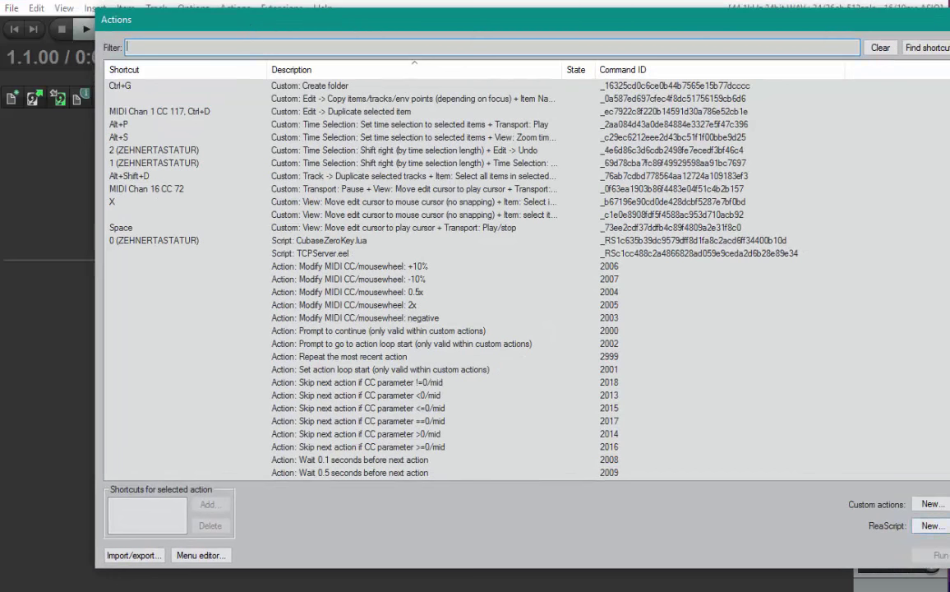
# Step: Load TCPServer.eel from C:\Programme\Transformator as a new ReaScript in the action list
pyautogui.click(931, 525)
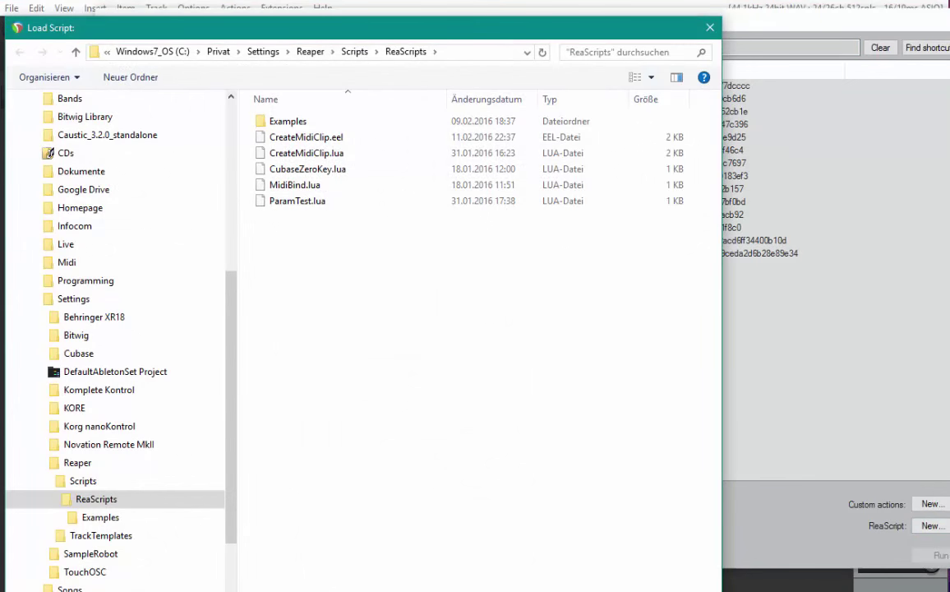
pyautogui.moveTo(231, 397); pyautogui.dragTo(251, 515)
pyautogui.click(100, 518)
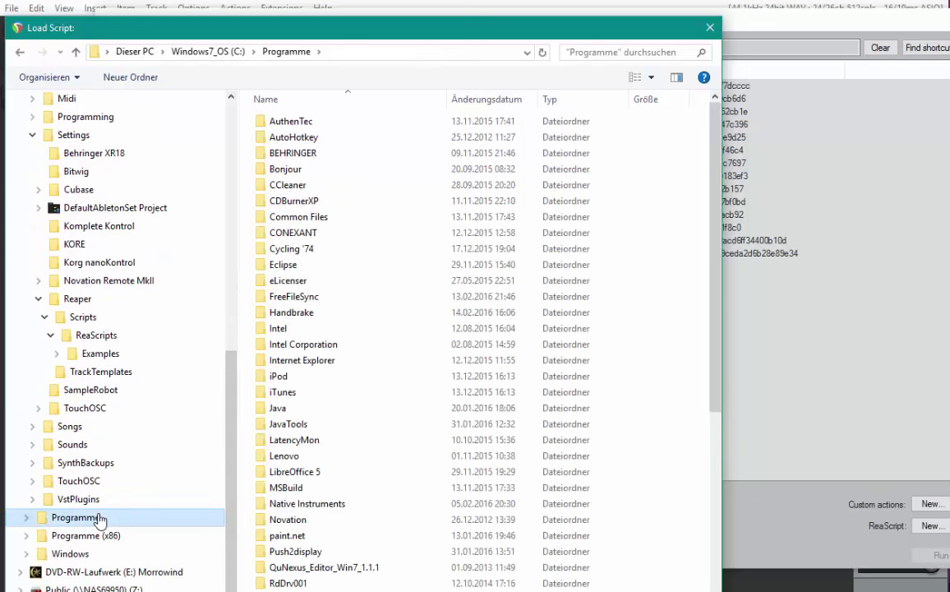
pyautogui.click(310, 534)
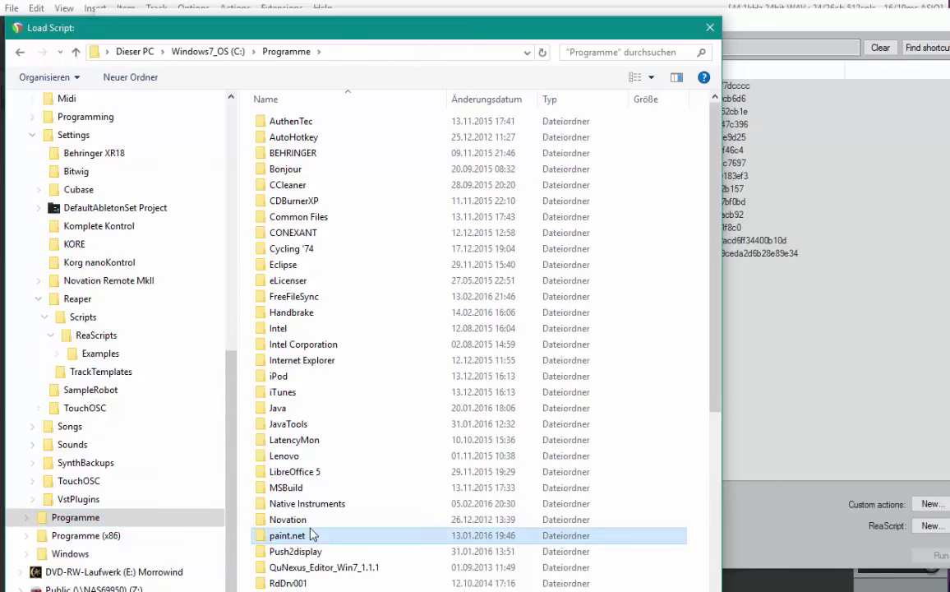
pyautogui.press('t')
pyautogui.press('Down')
pyautogui.press('Up')
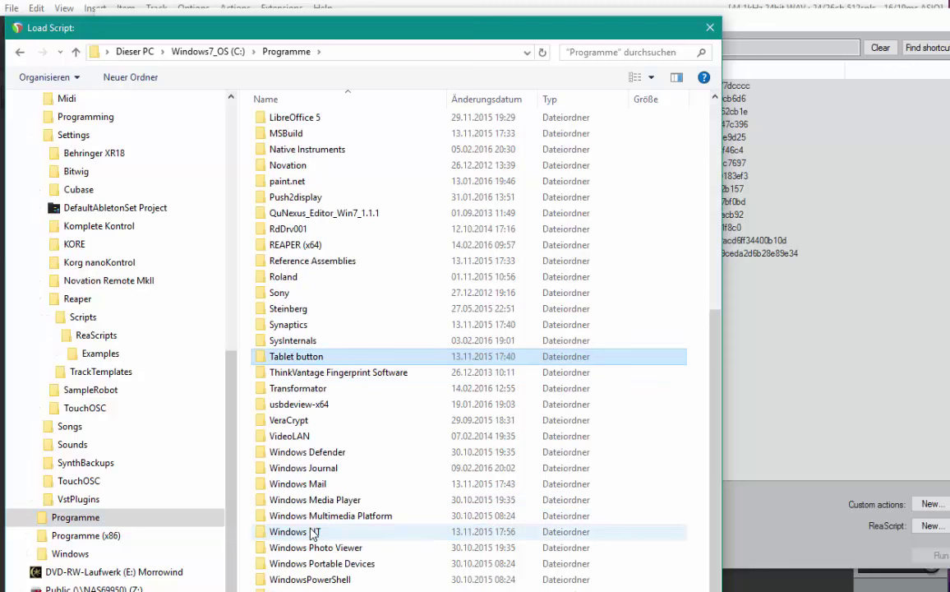
pyautogui.press('Down')
pyautogui.press('Down')
pyautogui.press('Return')
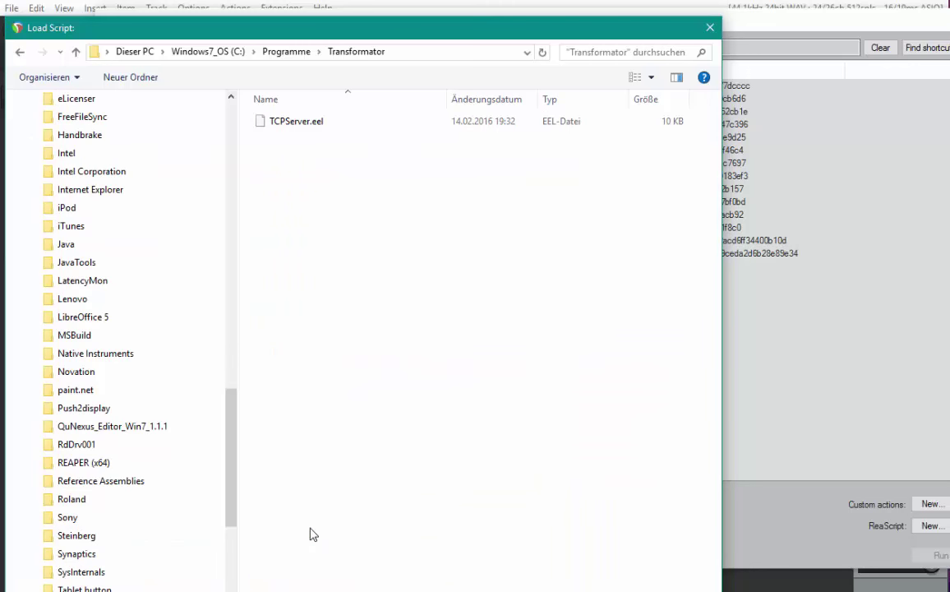
pyautogui.press('Down')
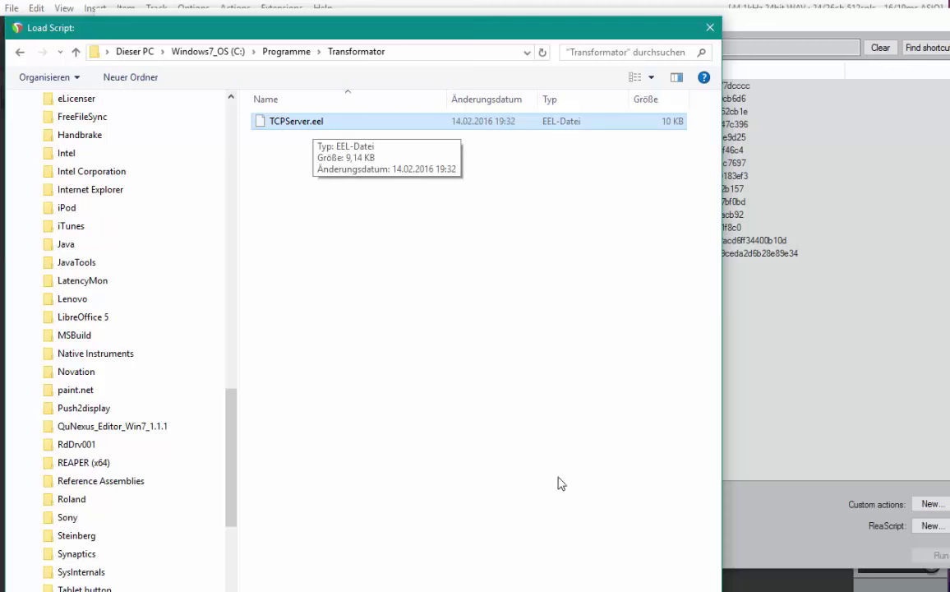
pyautogui.moveTo(475, 29)
pyautogui.mouseDown()
pyautogui.moveTo(471, 156)
pyautogui.moveTo(467, 26)
pyautogui.mouseUp()
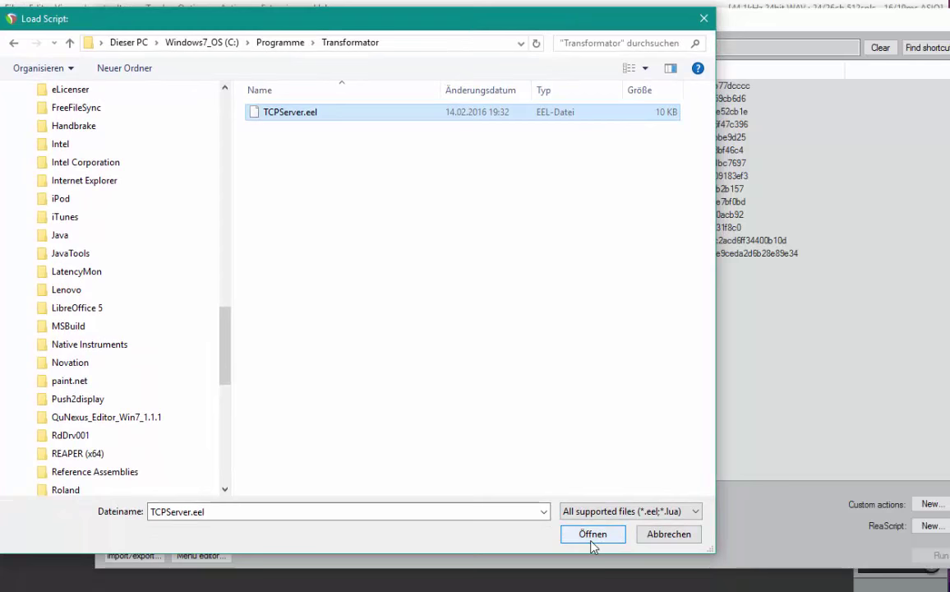
pyautogui.click(681, 539)
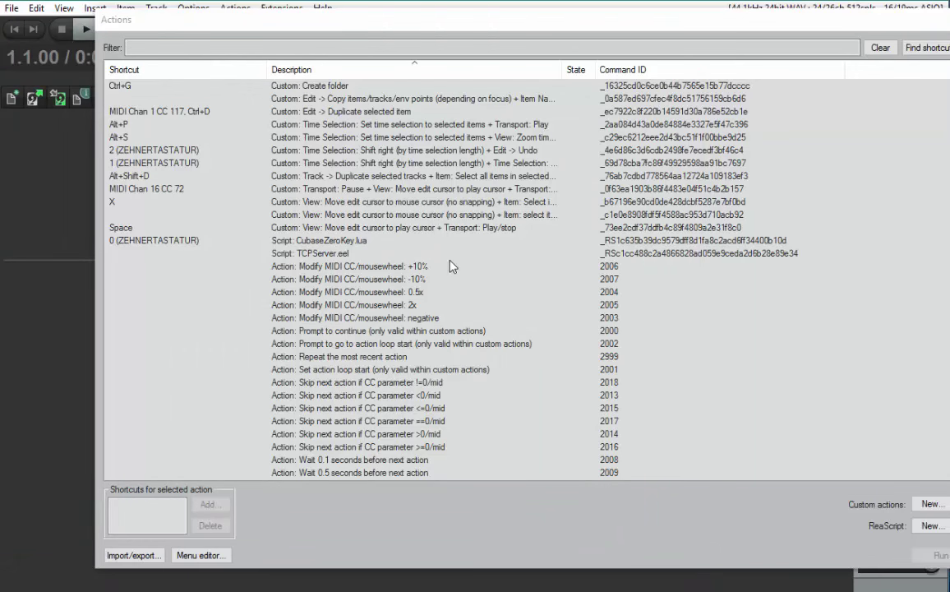
# Step: Filter the action list for 'scr', copy Script: TCPServer.eel's command ID, and close the list
pyautogui.click(309, 254)
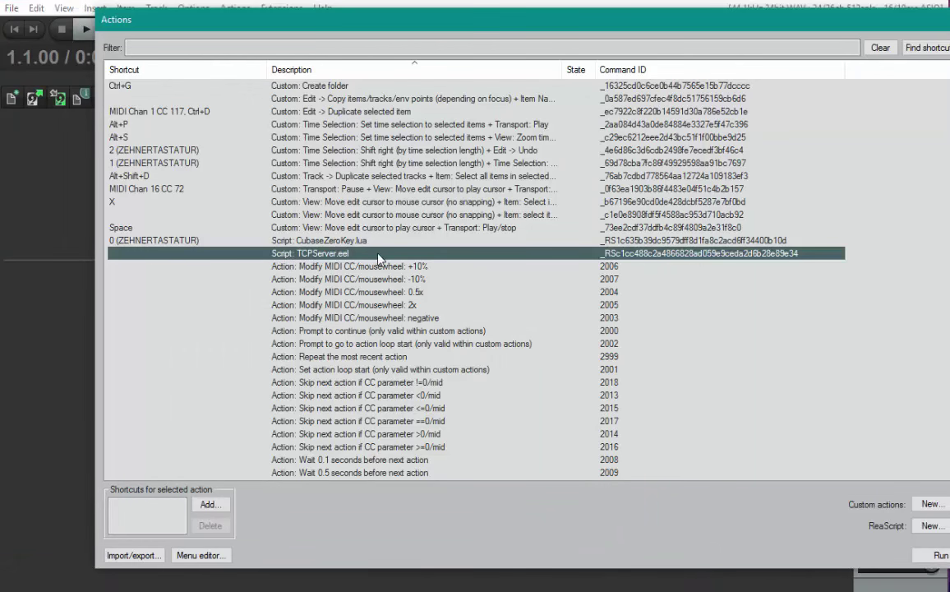
pyautogui.click(307, 41)
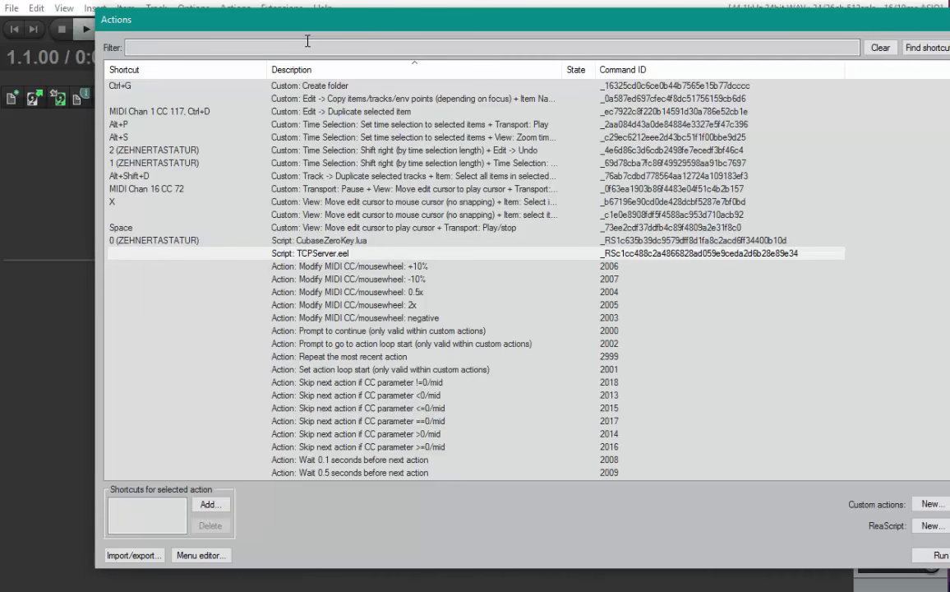
pyautogui.write('scr')
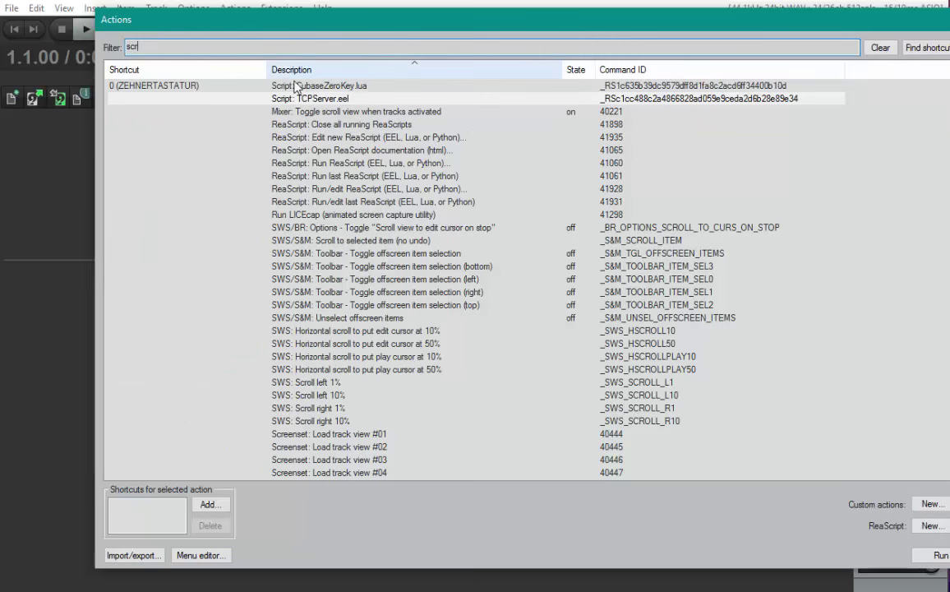
pyautogui.click(320, 100)
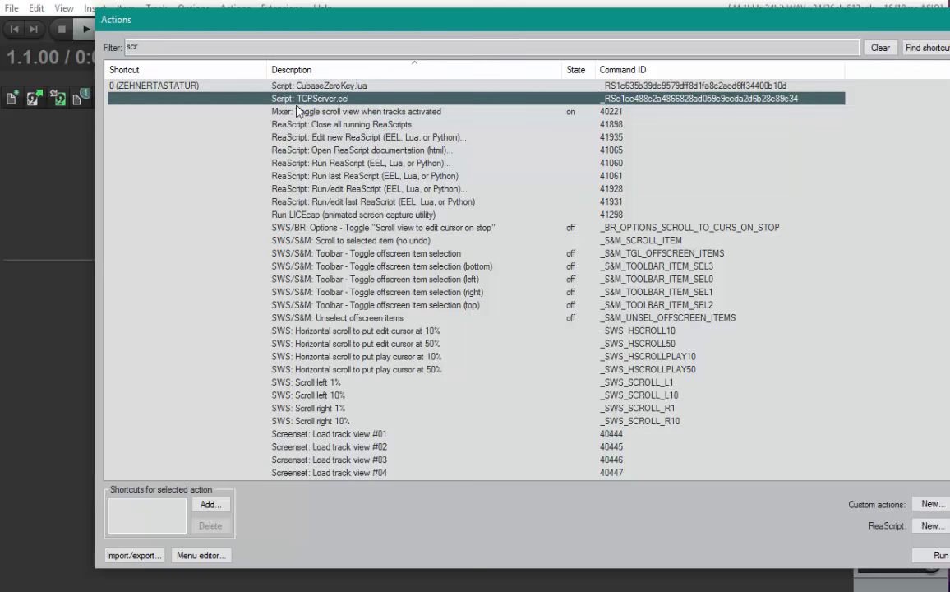
pyautogui.rightClick(384, 100)
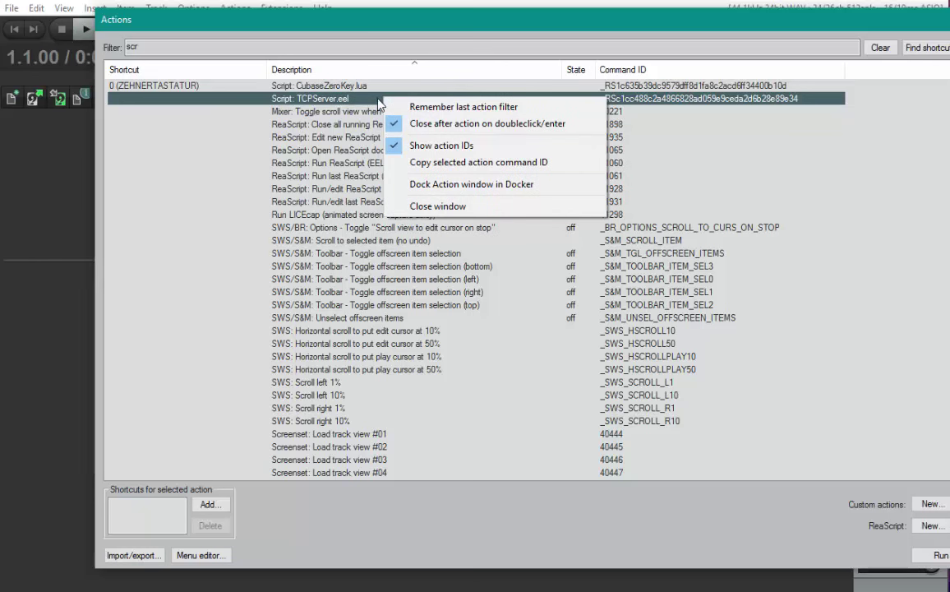
pyautogui.click(573, 163)
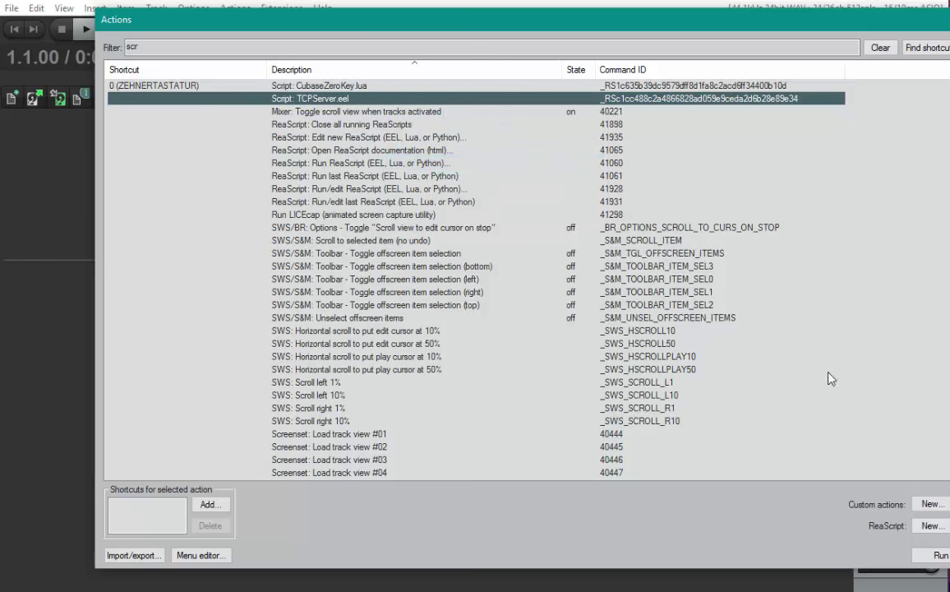
pyautogui.press('Escape')
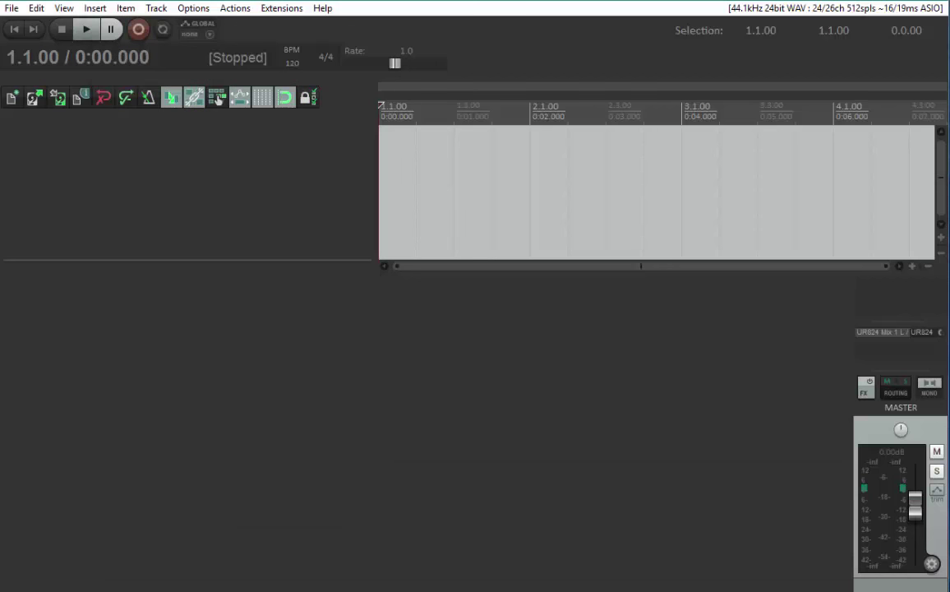
# Step: Replace the global startup action with the pasted TCPServer.eel command ID and confirm
pyautogui.click(230, 8)
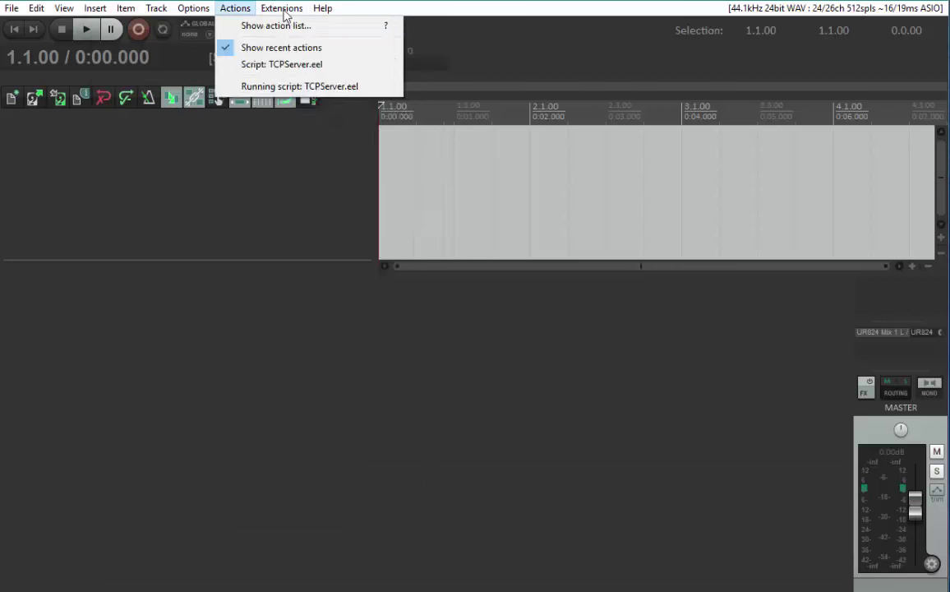
pyautogui.moveTo(289, 14)
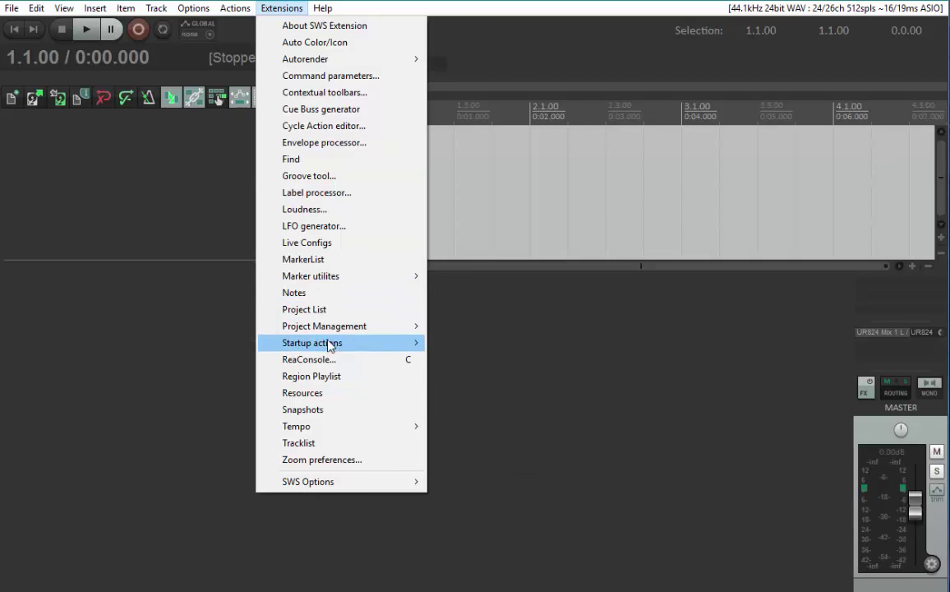
pyautogui.moveTo(329, 344)
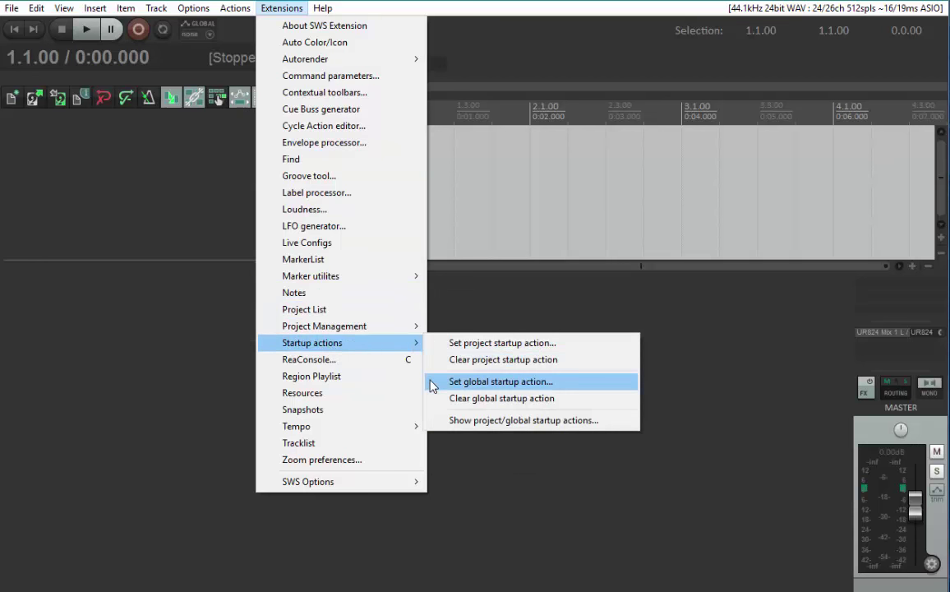
pyautogui.click(610, 387)
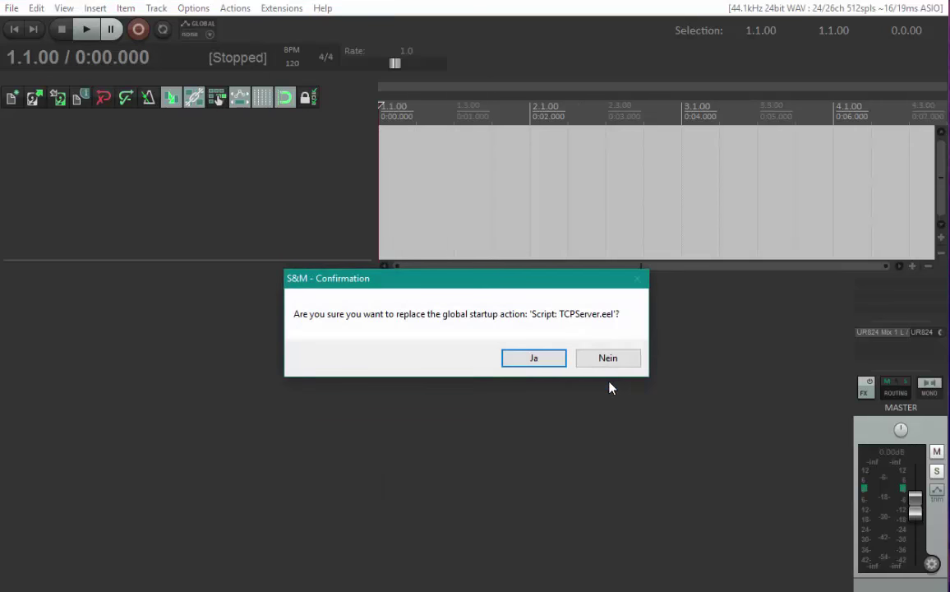
pyautogui.click(553, 362)
pyautogui.moveTo(601, 369); pyautogui.dragTo(417, 260)
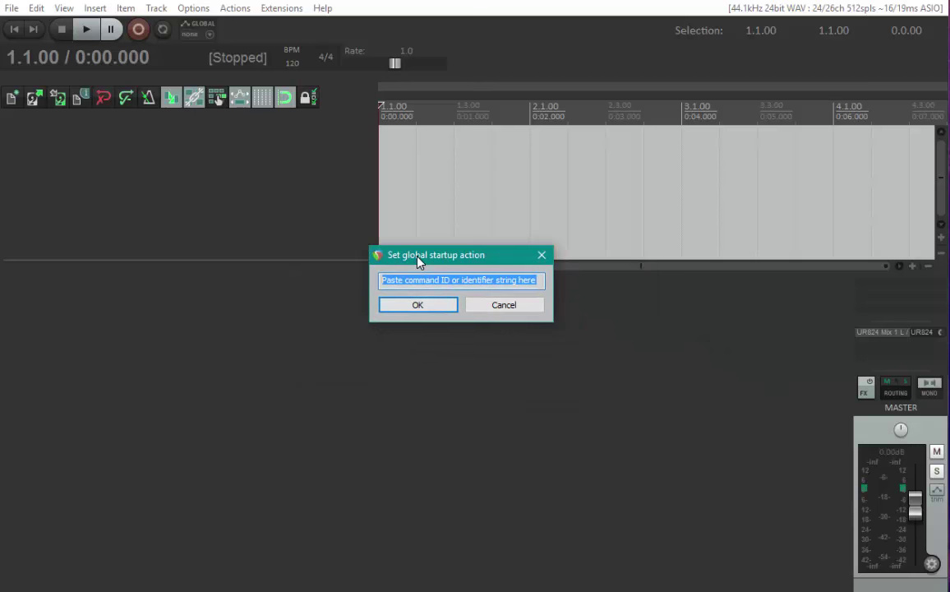
pyautogui.rightClick(458, 280)
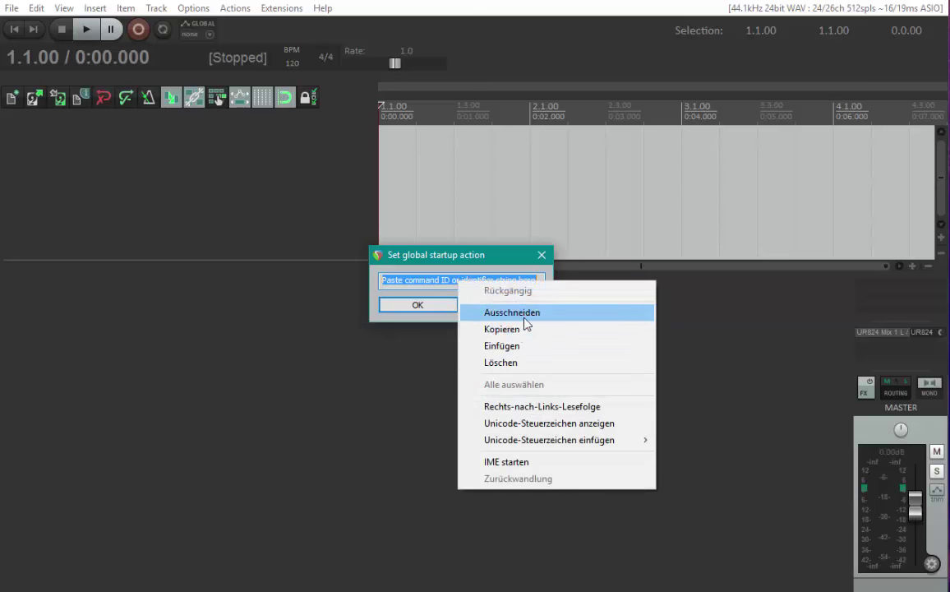
pyautogui.click(503, 346)
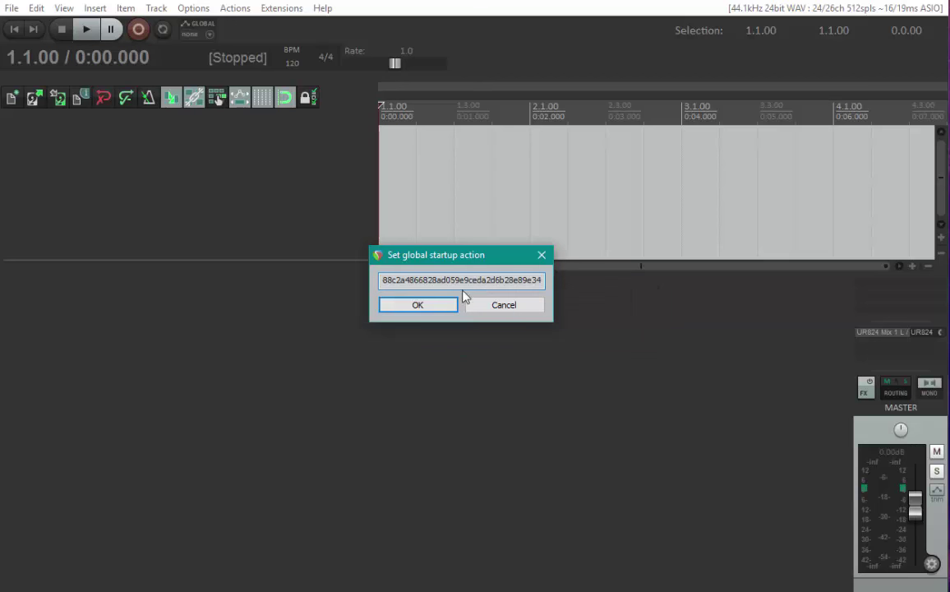
pyautogui.click(435, 306)
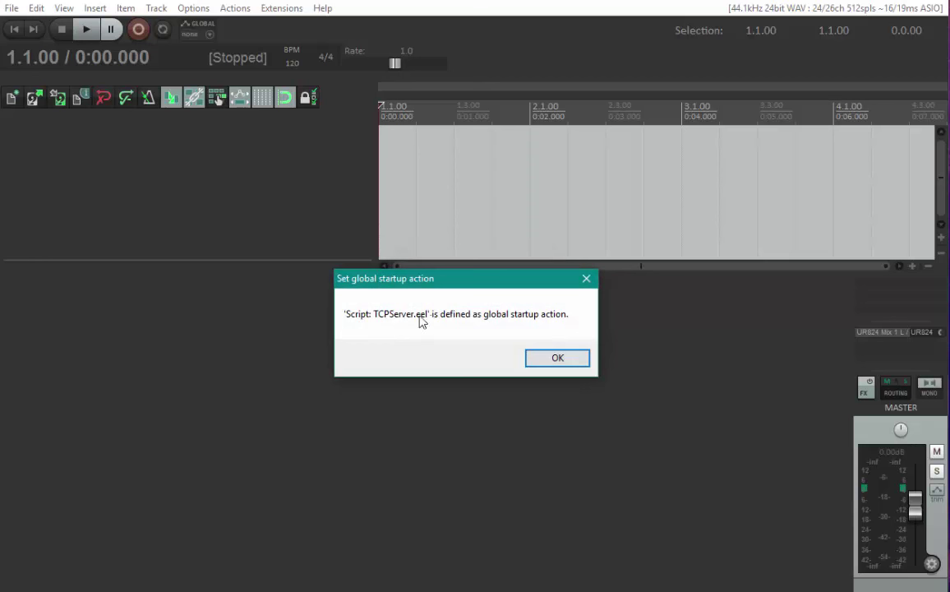
pyautogui.click(548, 362)
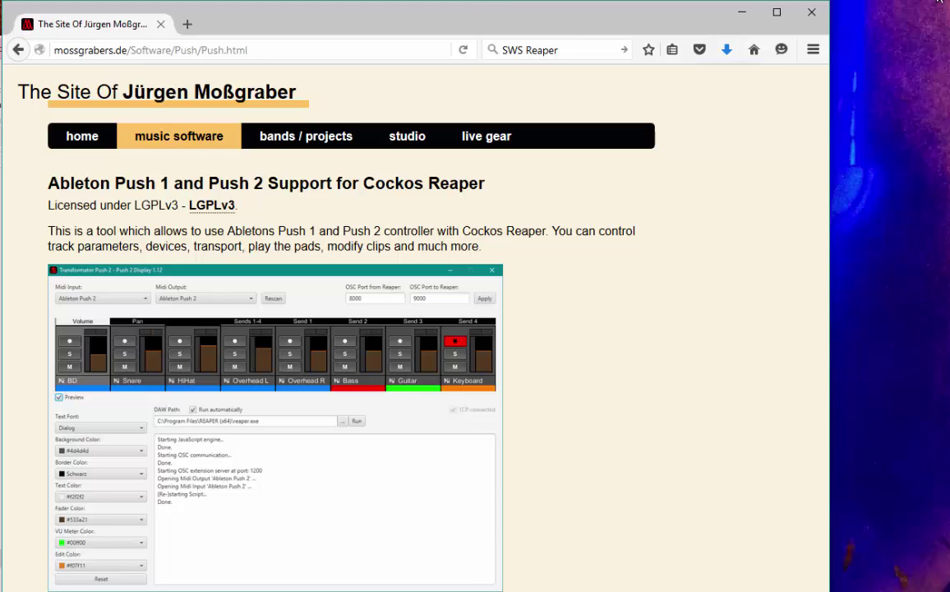
# Step: Search the web for 'JDK download' and open the Java SE Development Kit 8 page
pyautogui.click(569, 45)
pyautogui.write('JDK download')
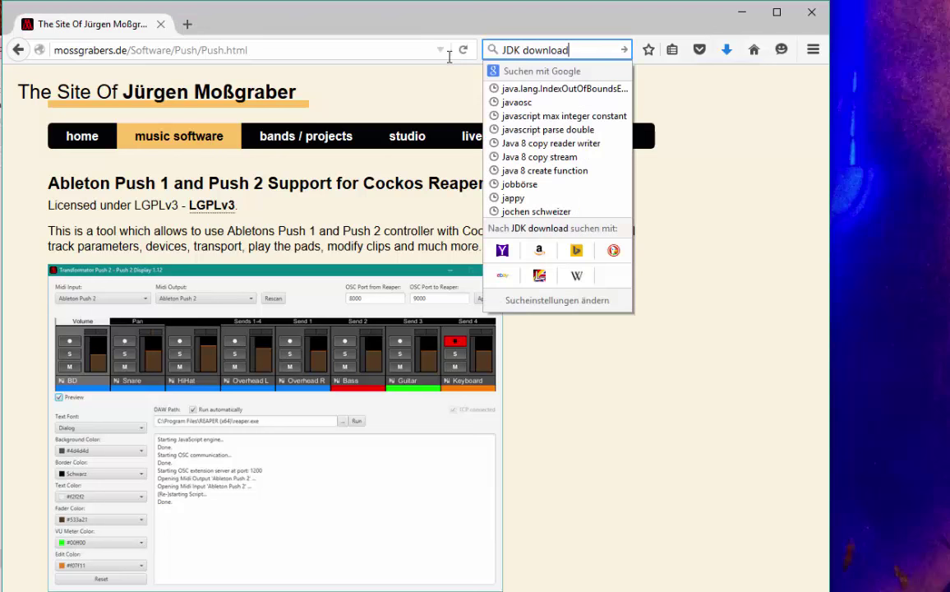
pyautogui.press('Return')
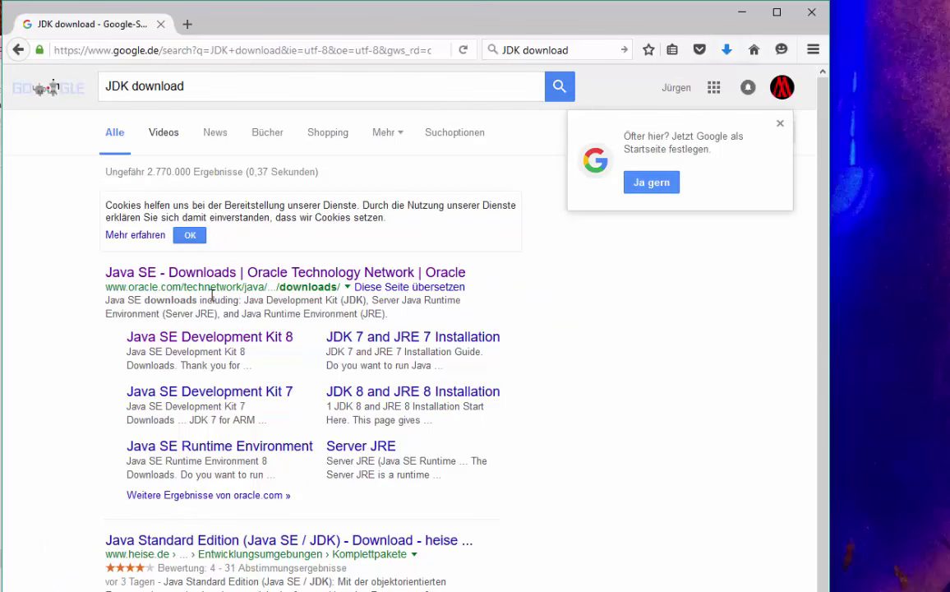
pyautogui.click(241, 341)
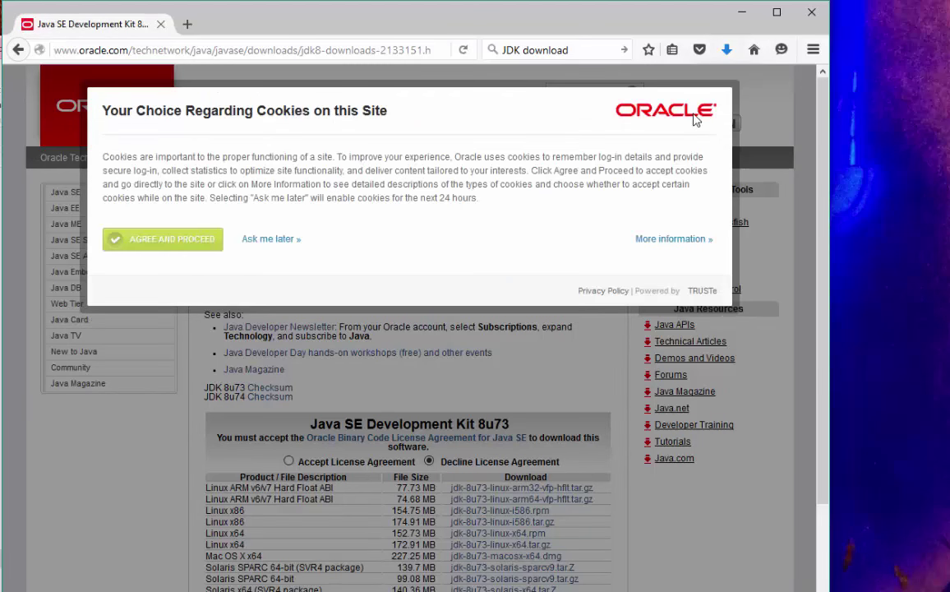
# Step: Accept the site's cookie prompt and the license agreement for JDK 8u74
pyautogui.click(200, 242)
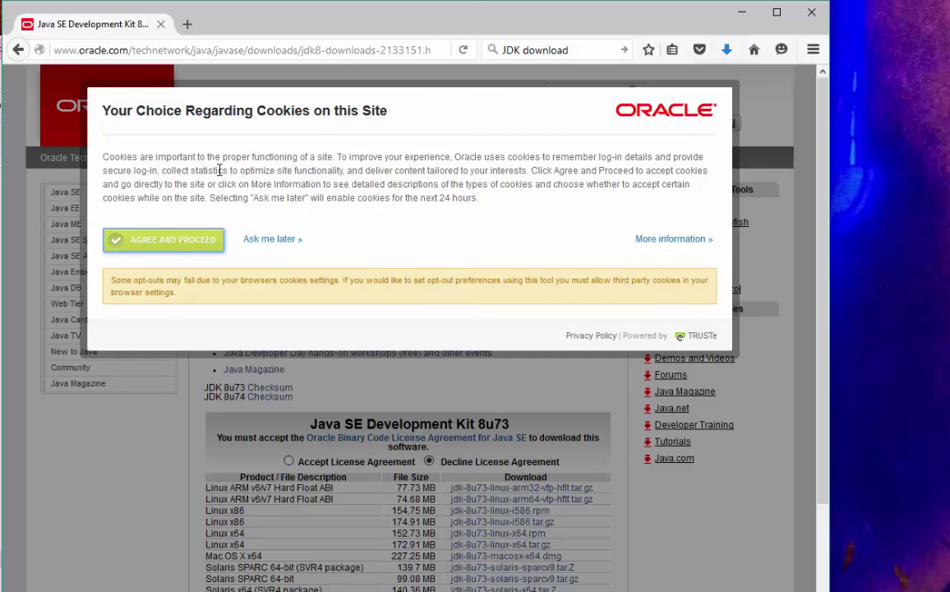
pyautogui.scroll(-5, 283, 334)
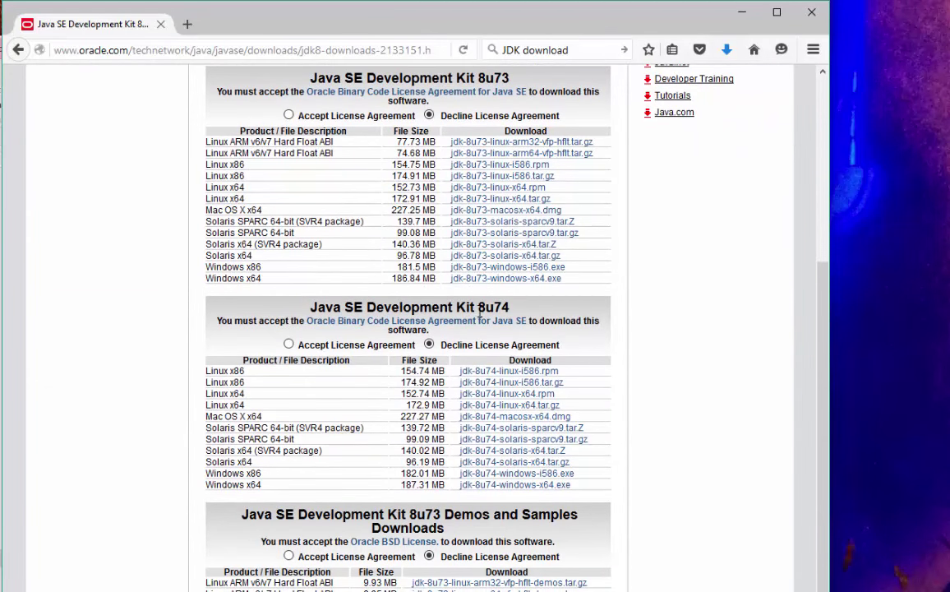
pyautogui.click(289, 345)
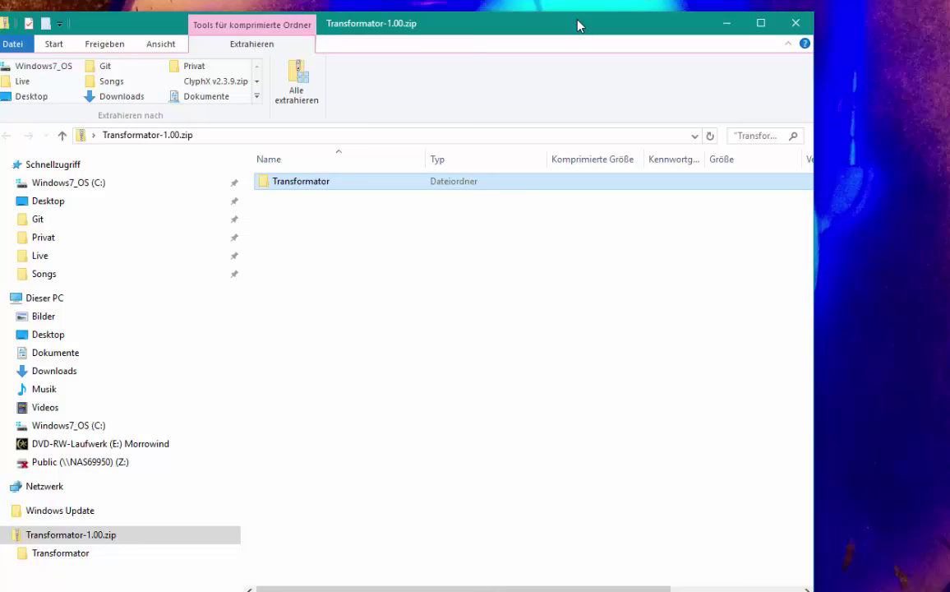
pyautogui.click(317, 236)
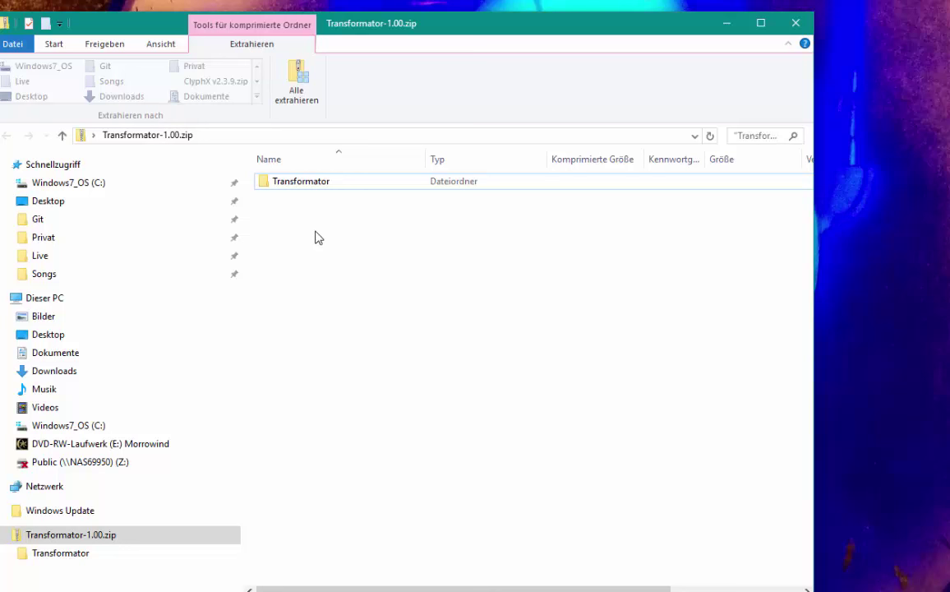
pyautogui.press('super+Pause')
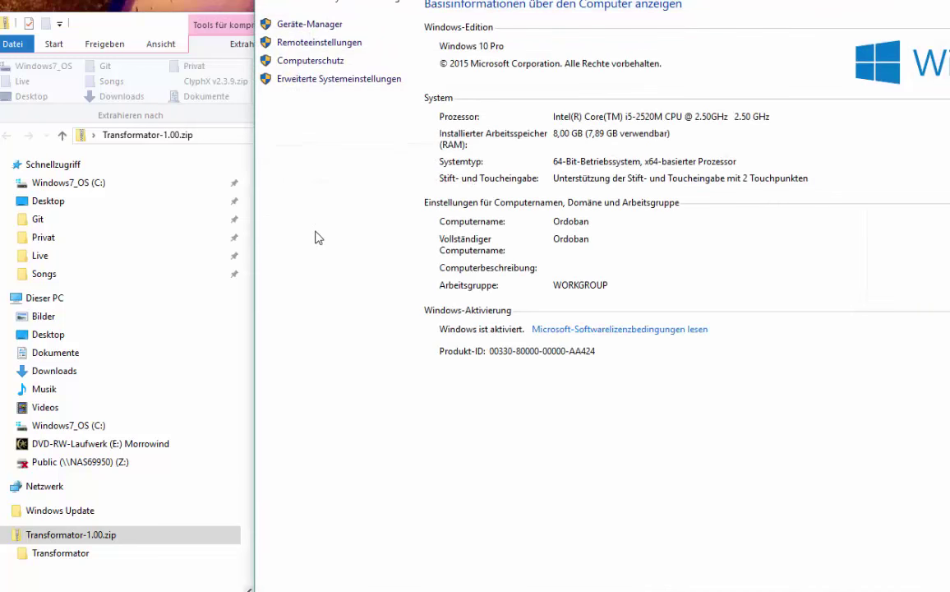
# Step: Inspect JAVA_HOME (jdk1.8.0_72) under Environment Variables, then cancel out of every dialog unchanged
pyautogui.moveTo(362, 1); pyautogui.dragTo(401, 63)
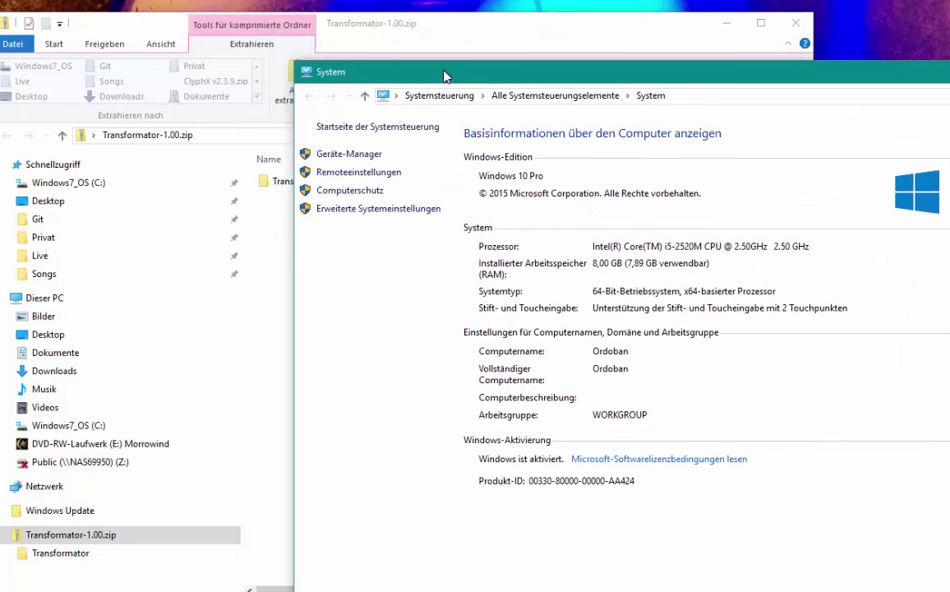
pyautogui.click(370, 211)
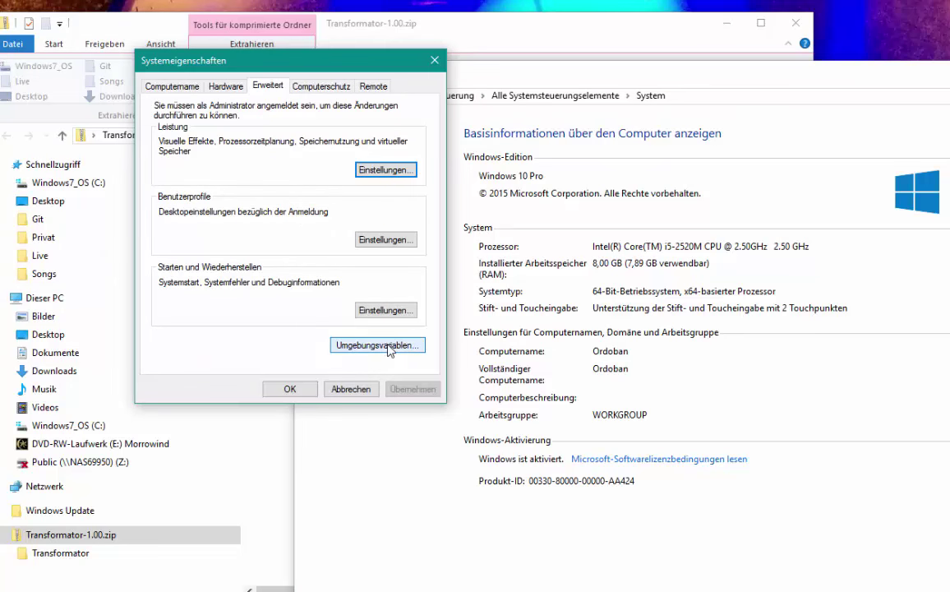
pyautogui.click(389, 347)
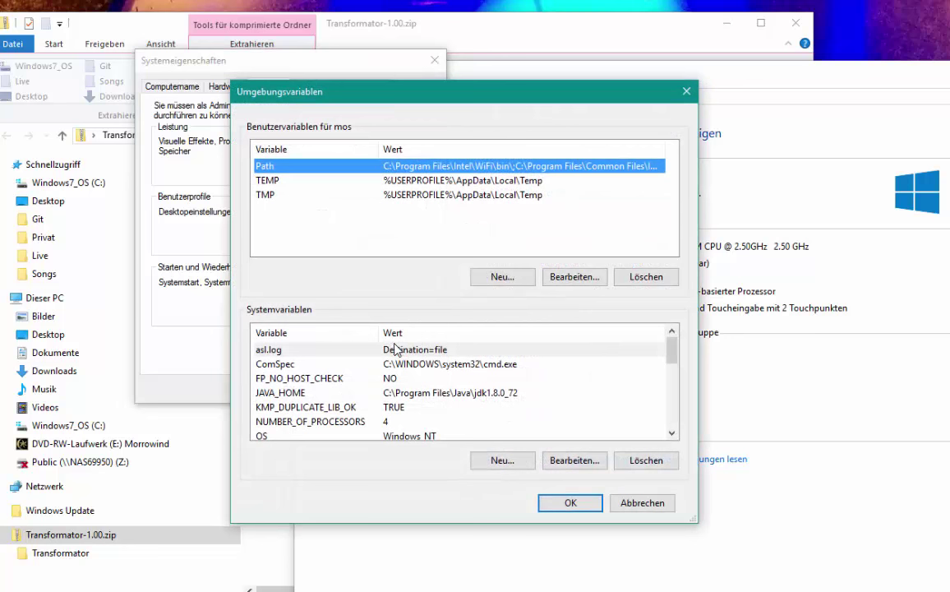
pyautogui.click(282, 395)
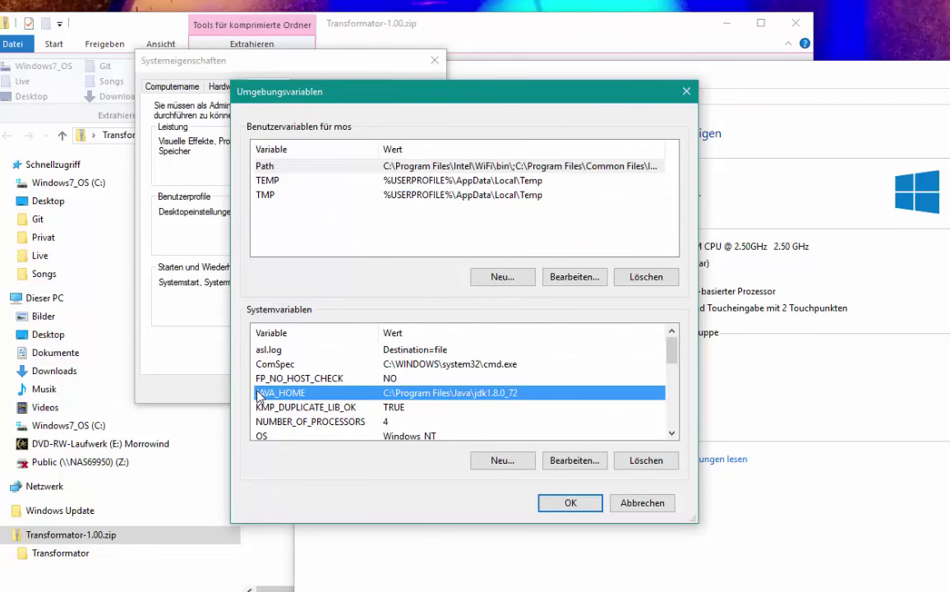
pyautogui.click(521, 463)
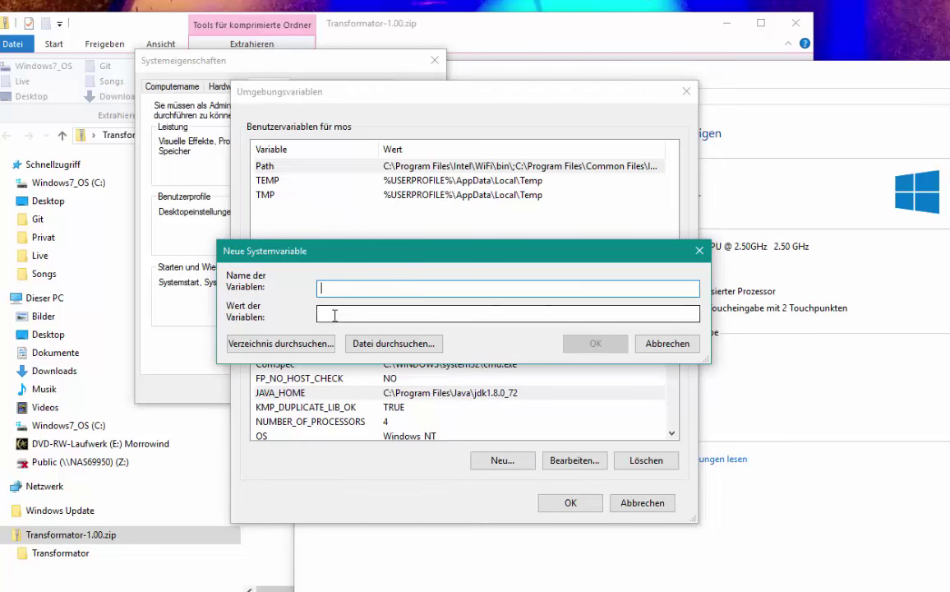
pyautogui.click(668, 344)
pyautogui.click(505, 401)
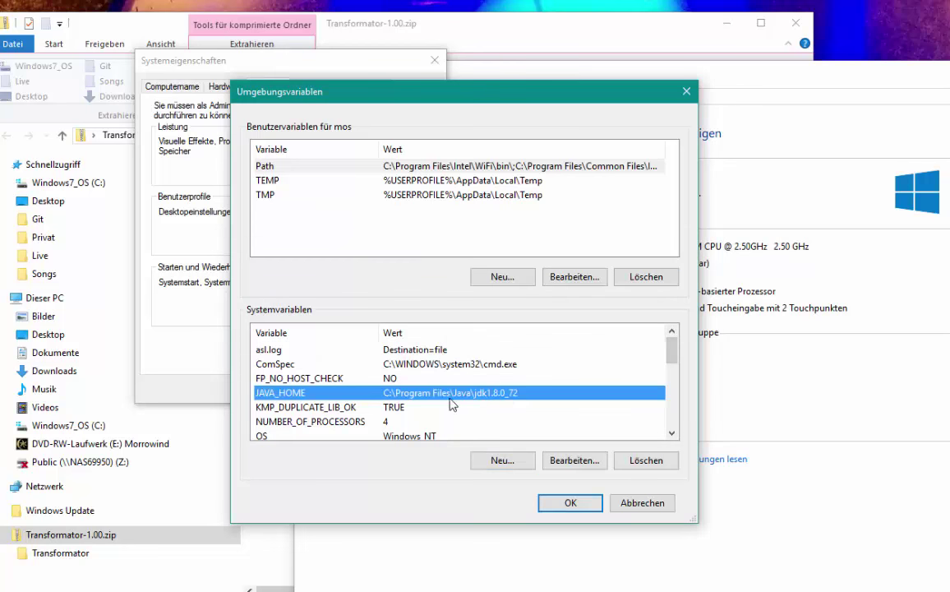
pyautogui.click(648, 505)
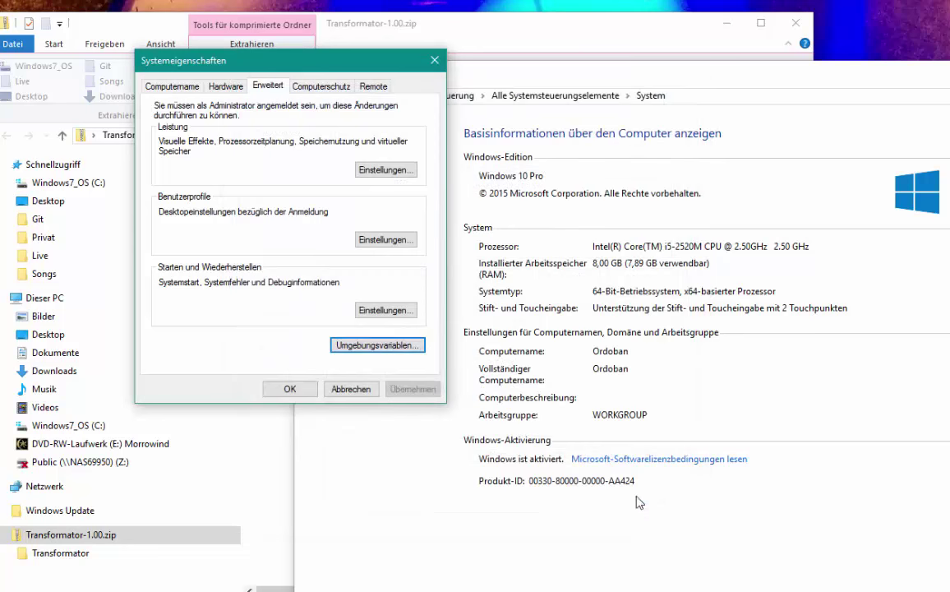
pyautogui.click(363, 387)
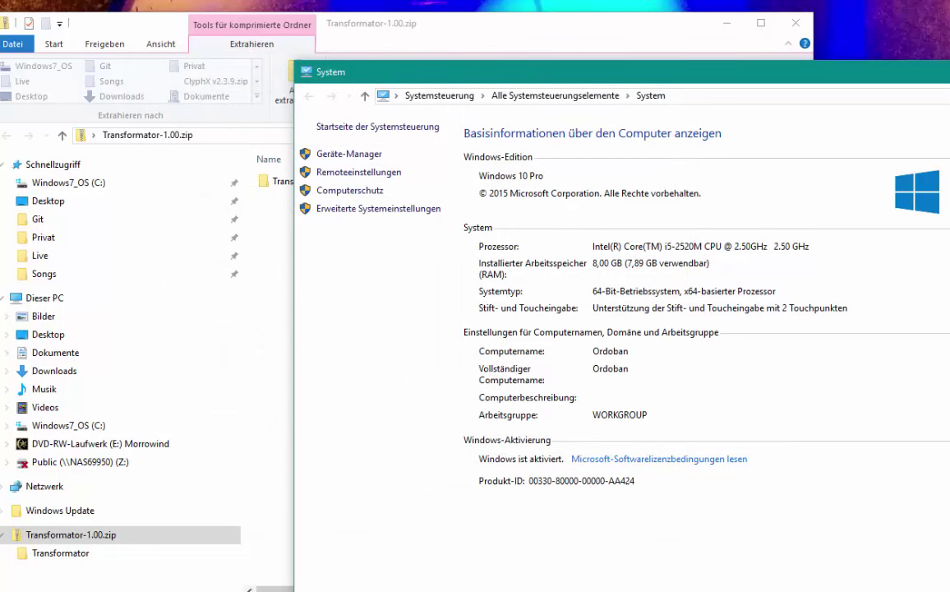
# Step: In Command Prompt, try running java, %JAVA_HOME%\java and "%JAVA_HOME%\java"
pyautogui.press('super')
pyautogui.press('Escape')
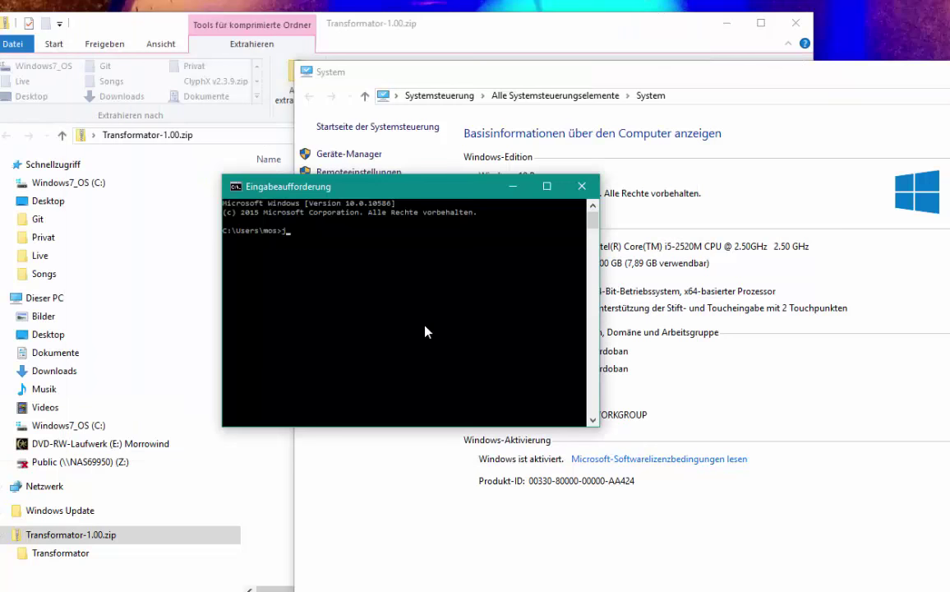
pyautogui.write('ava')
pyautogui.press('Return')
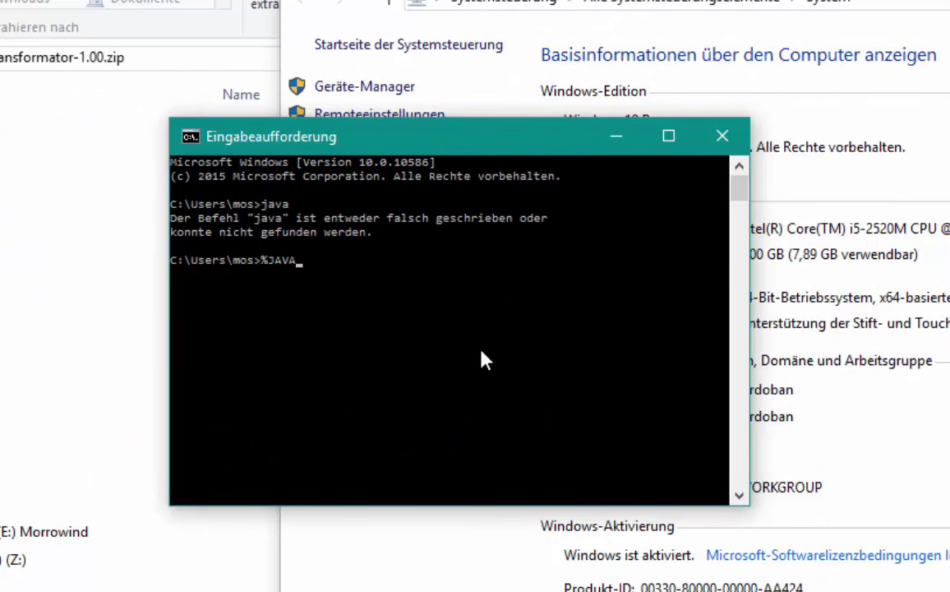
pyautogui.write('%JAVA_HOME%\\java')
pyautogui.press('Return')
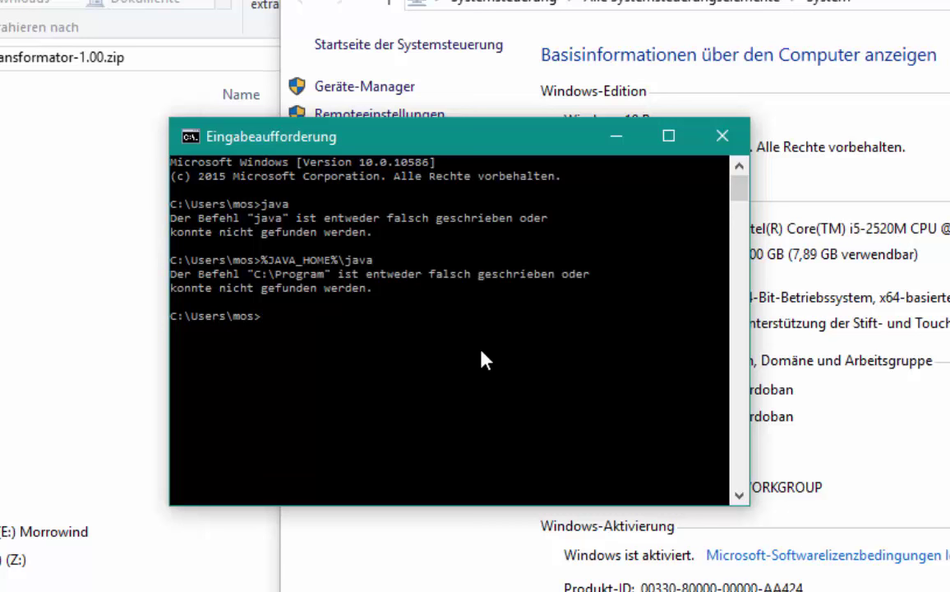
pyautogui.write('"%JAVA_HOME%\\java"')
pyautogui.press('Return')
# Step: Run "%JAVA_HOME%\bin\java" to print Java's usage help, then close the console
pyautogui.press('Up')
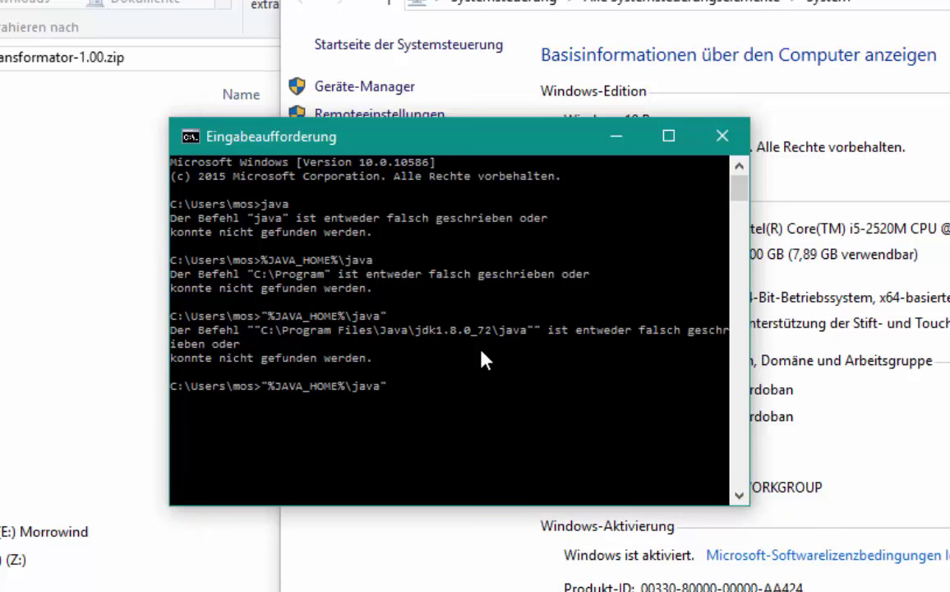
pyautogui.press('Left')
pyautogui.press('Left')
pyautogui.press('Left')
pyautogui.press('Left')
pyautogui.press('Left')
pyautogui.write('bin\\')
pyautogui.press('Return')
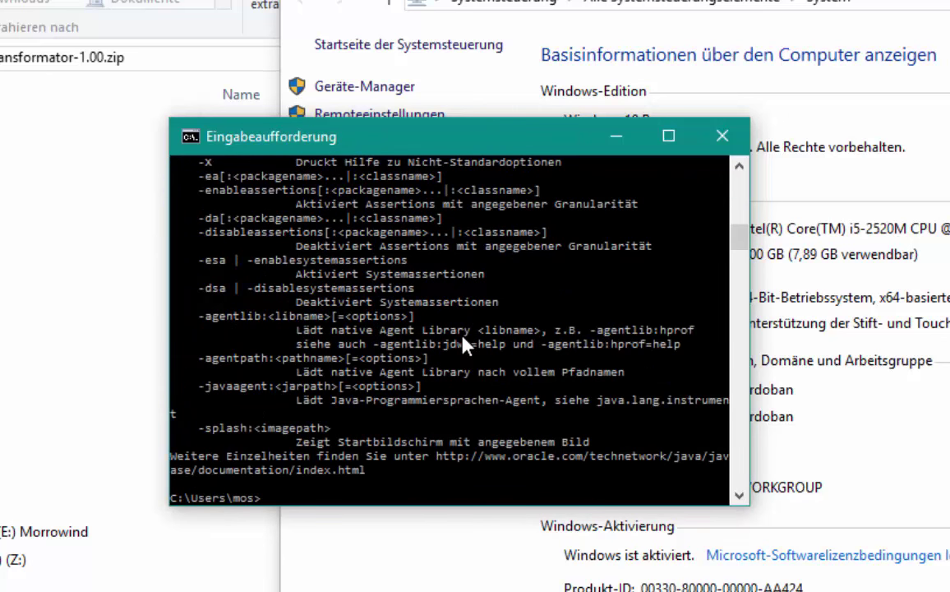
pyautogui.scroll(4, 464, 405)
pyautogui.click(742, 138)
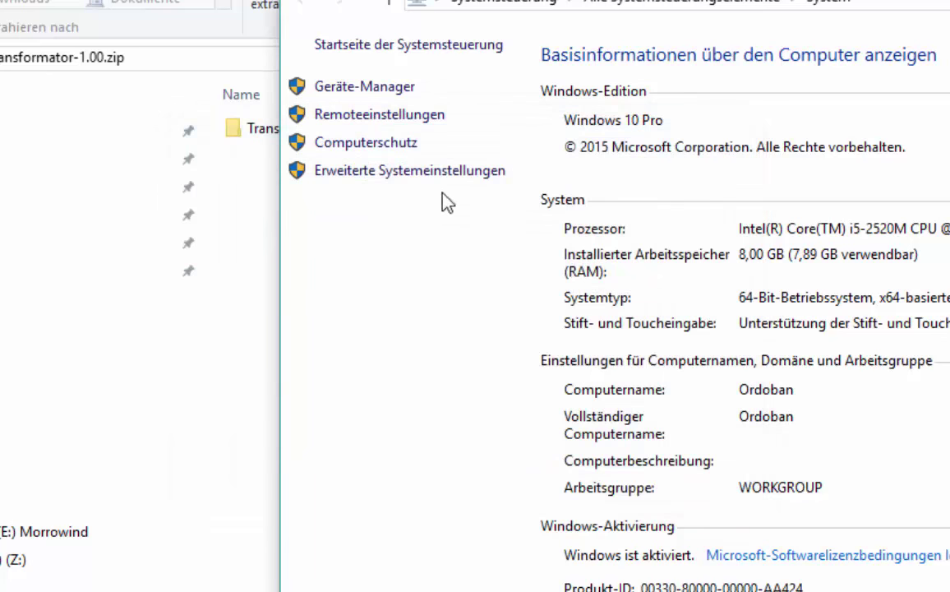
# Step: Close the System window and open the Transformator folder in File Explorer
pyautogui.hotkey('alt', 'F4')
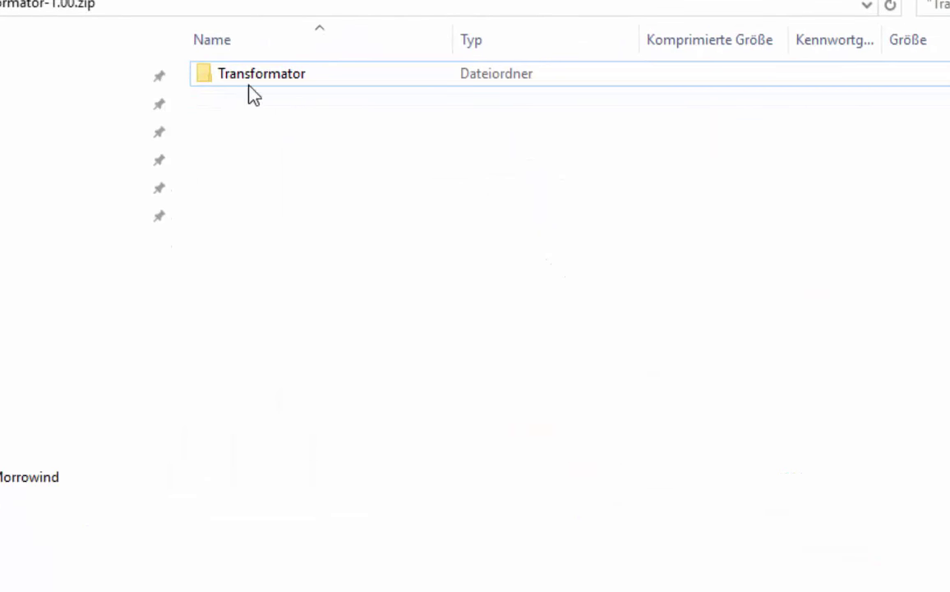
pyautogui.click(249, 83)
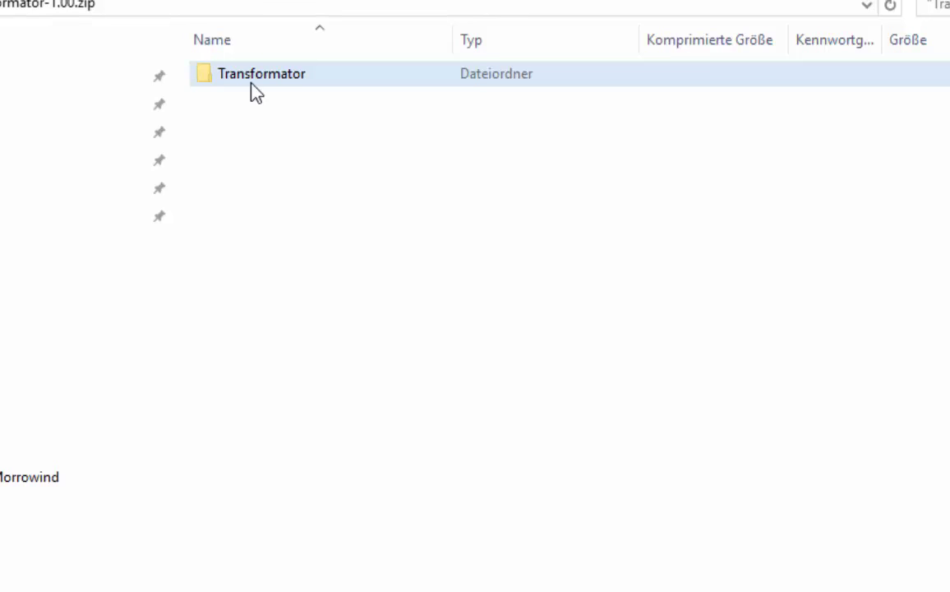
pyautogui.doubleClick(252, 84)
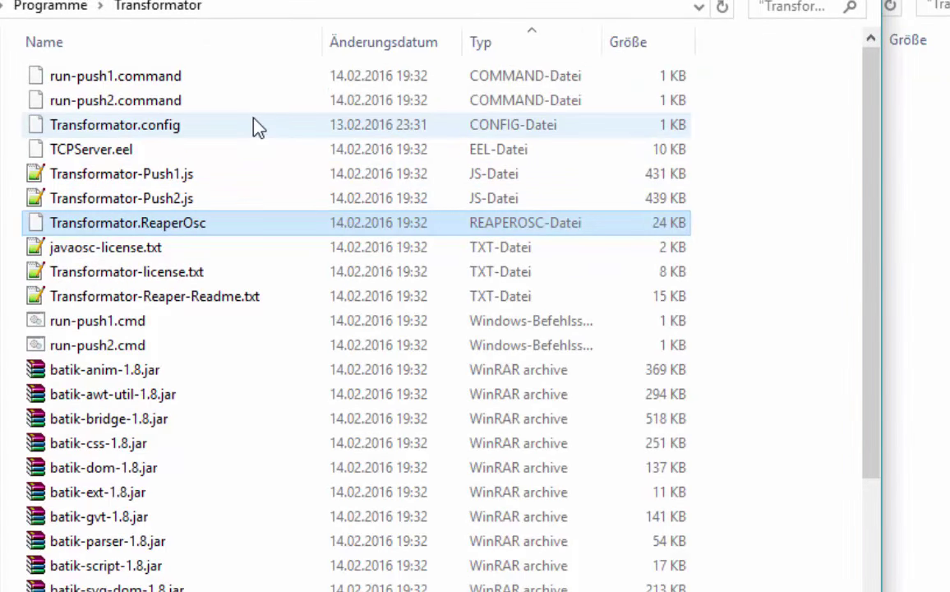
# Step: Look over the run-push1/run-push2 .cmd and .command files, then launch run-push2.cmd
pyautogui.click(209, 78)
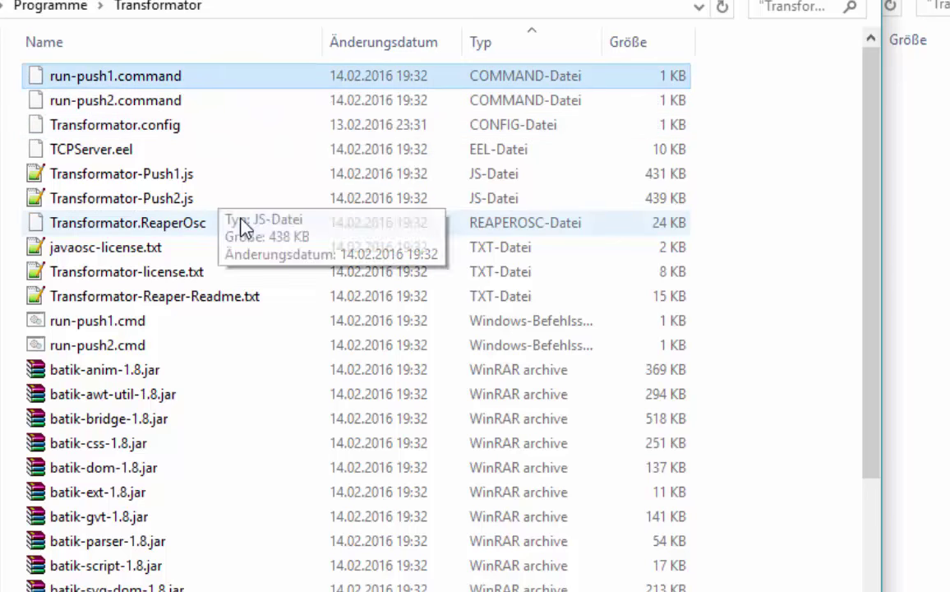
pyautogui.click(125, 325)
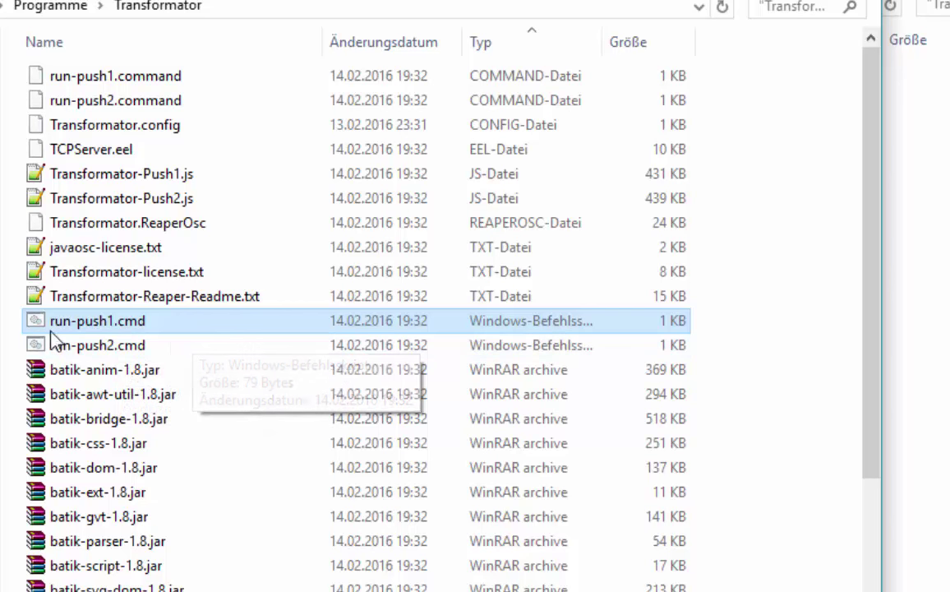
pyautogui.click(105, 346)
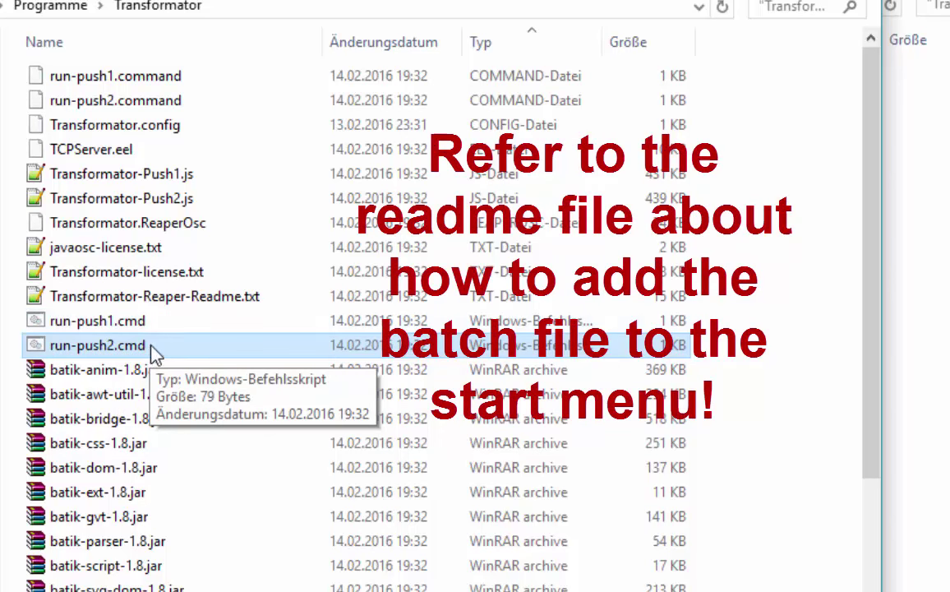
pyautogui.click(160, 82)
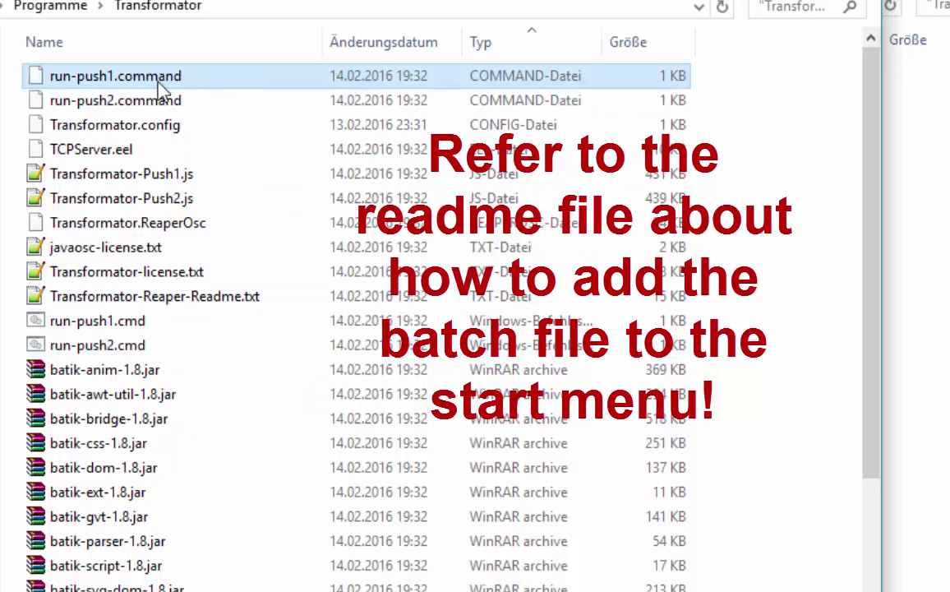
pyautogui.click(103, 90)
pyautogui.click(217, 80)
pyautogui.click(116, 347)
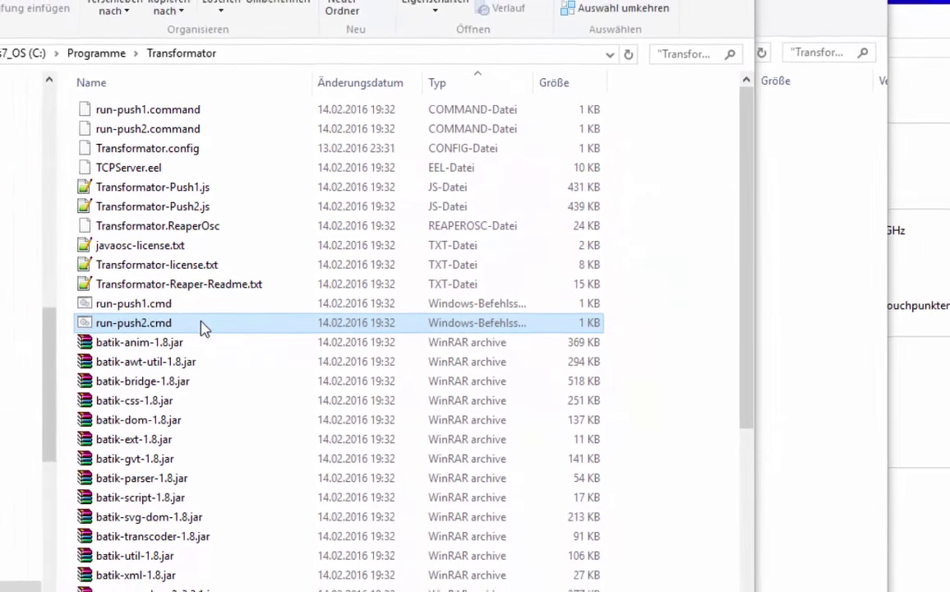
pyautogui.doubleClick(201, 325)
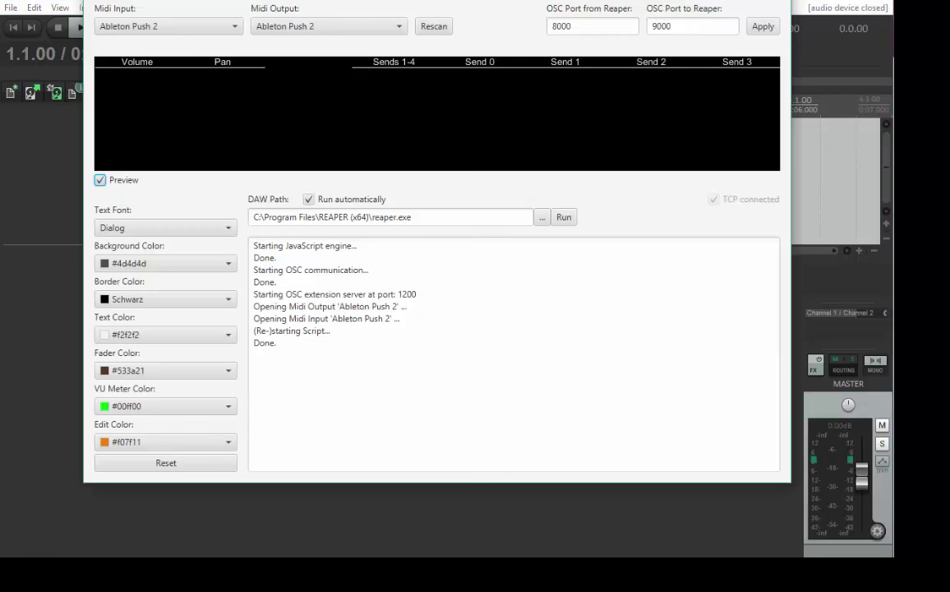
# Step: Place the Push 2 app window over REAPER and keep Ableton Push 2 as MIDI input
pyautogui.moveTo(433, 1); pyautogui.dragTo(421, 28)
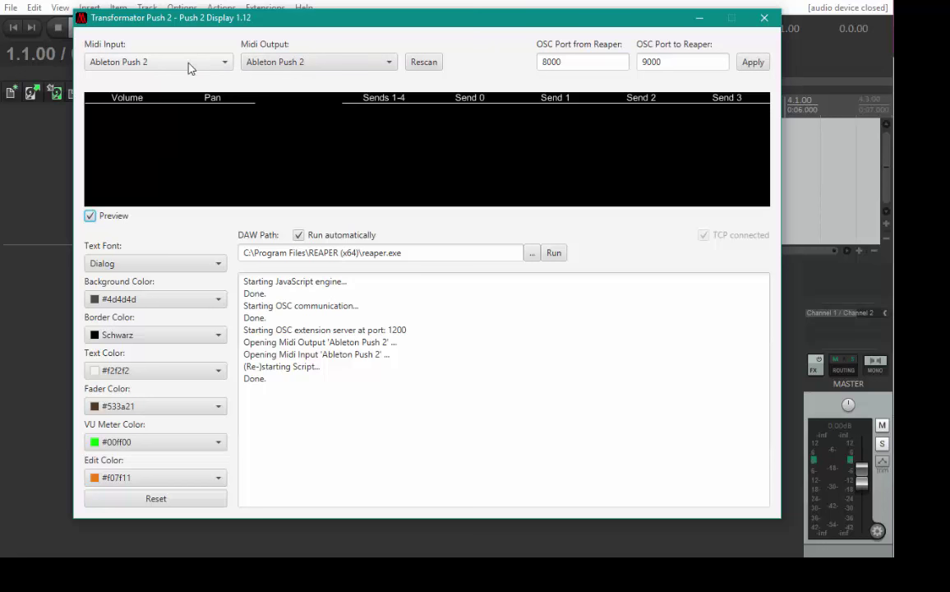
pyautogui.click(226, 66)
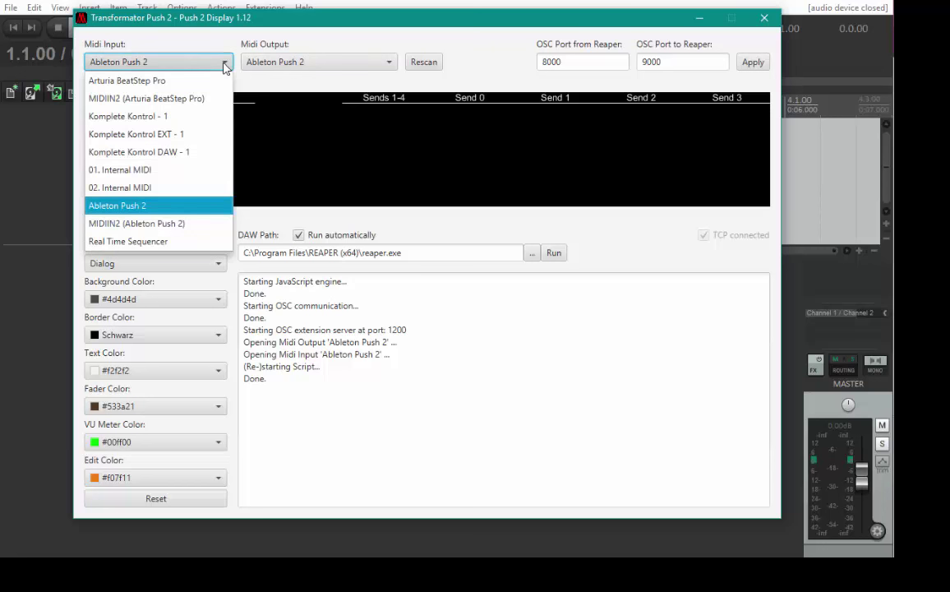
pyautogui.click(226, 66)
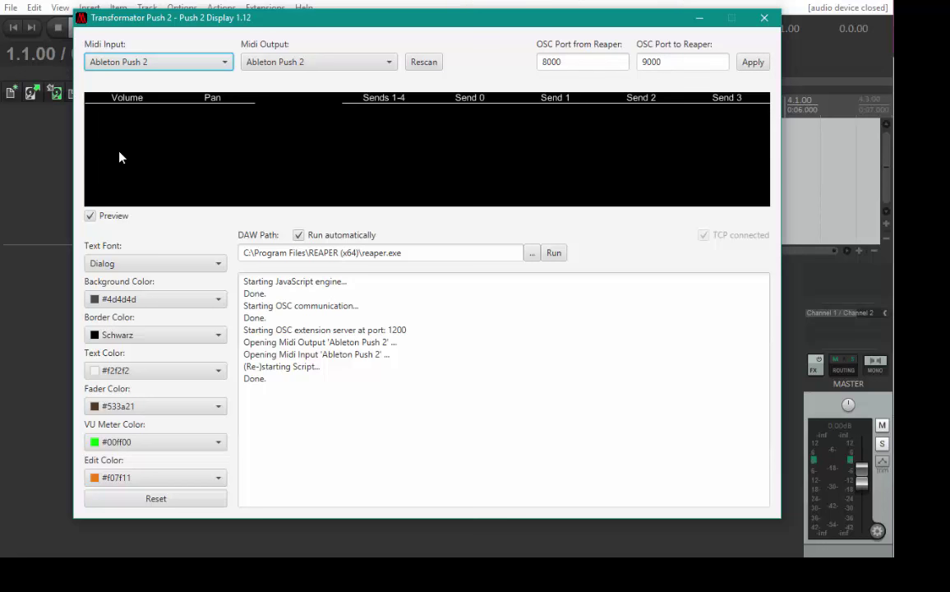
# Step: Move the Push 2 window aside and add Track 1 in REAPER so the preview updates
pyautogui.moveTo(227, 21); pyautogui.dragTo(315, 41)
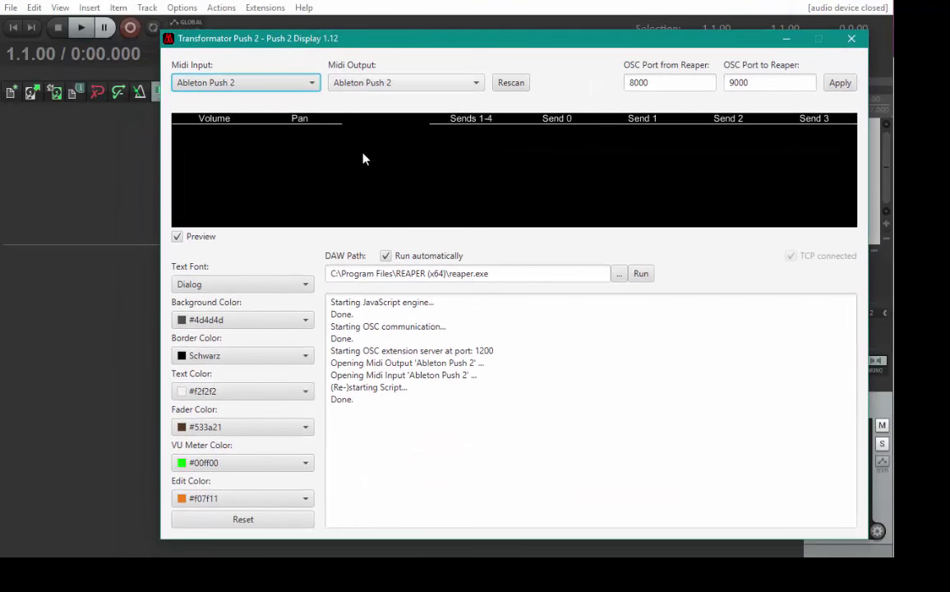
pyautogui.click(101, 167)
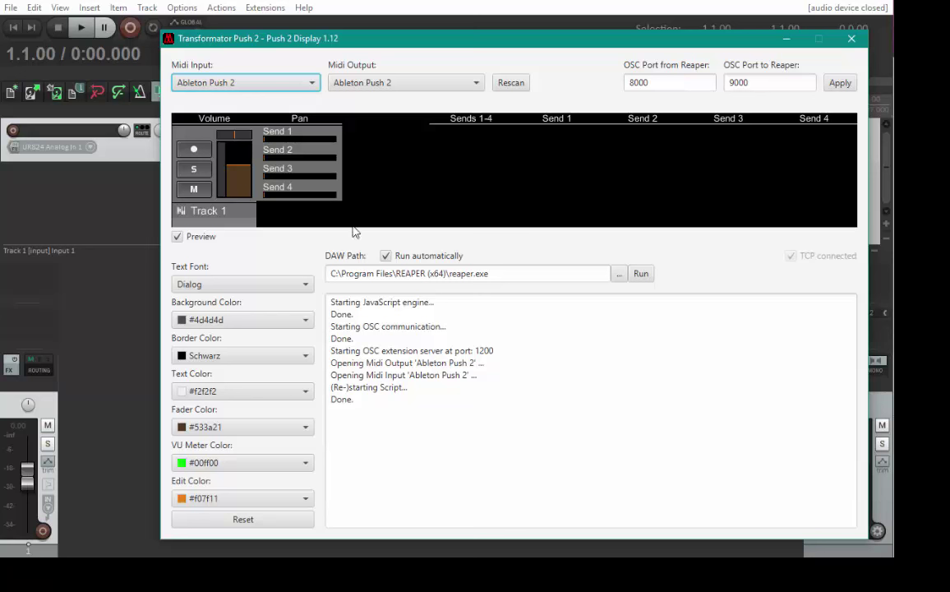
pyautogui.doubleClick(172, 235)
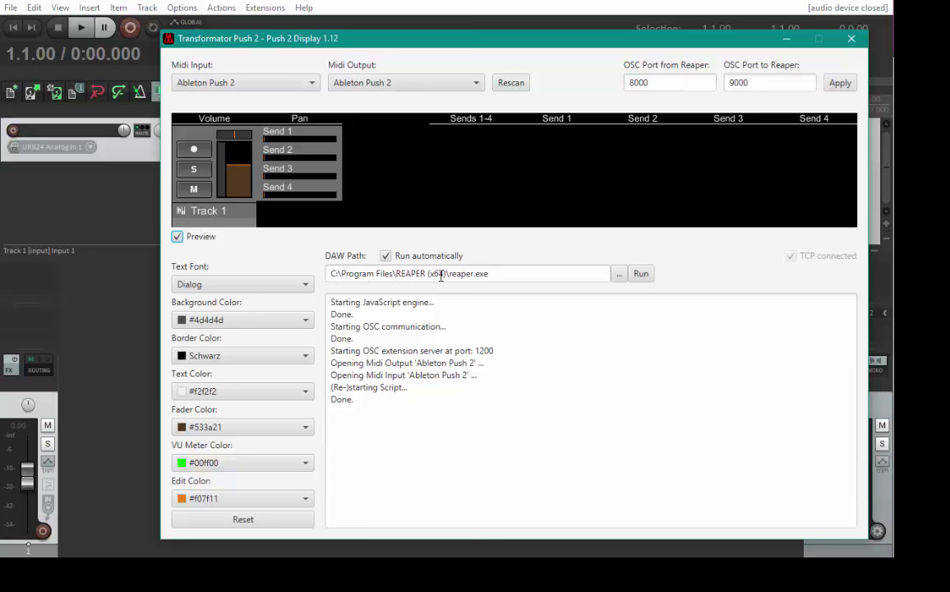
pyautogui.moveTo(505, 273); pyautogui.dragTo(278, 270)
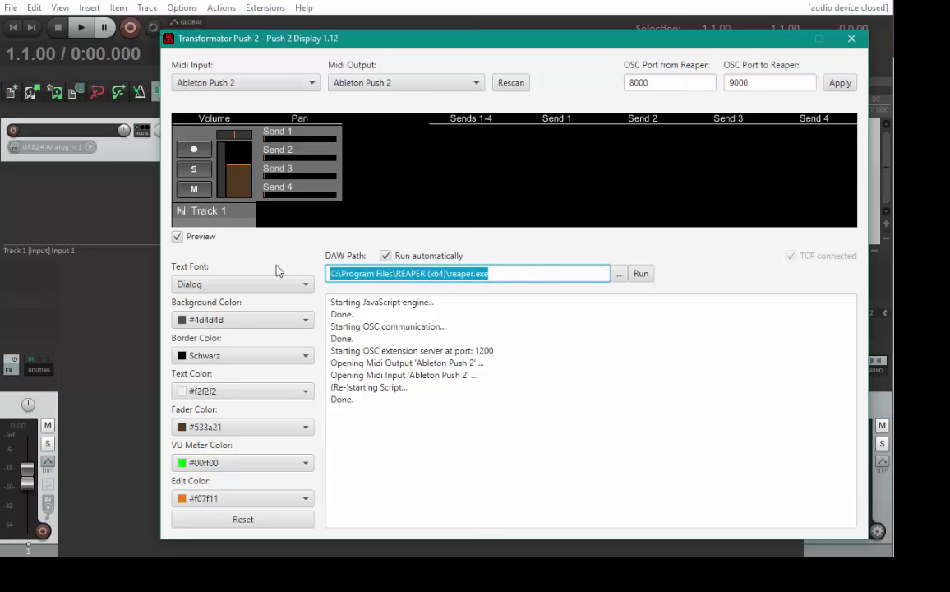
pyautogui.click(509, 273)
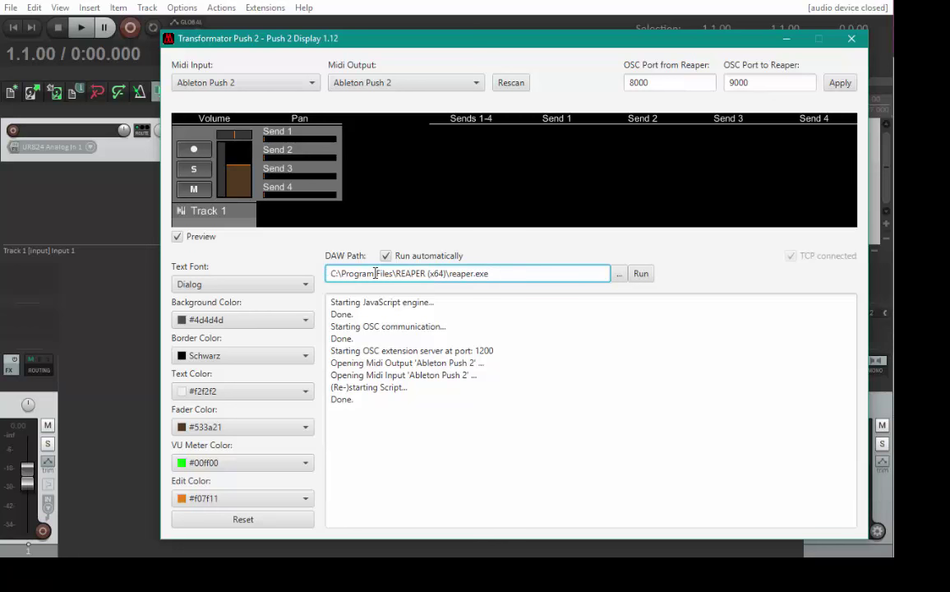
pyautogui.click(619, 274)
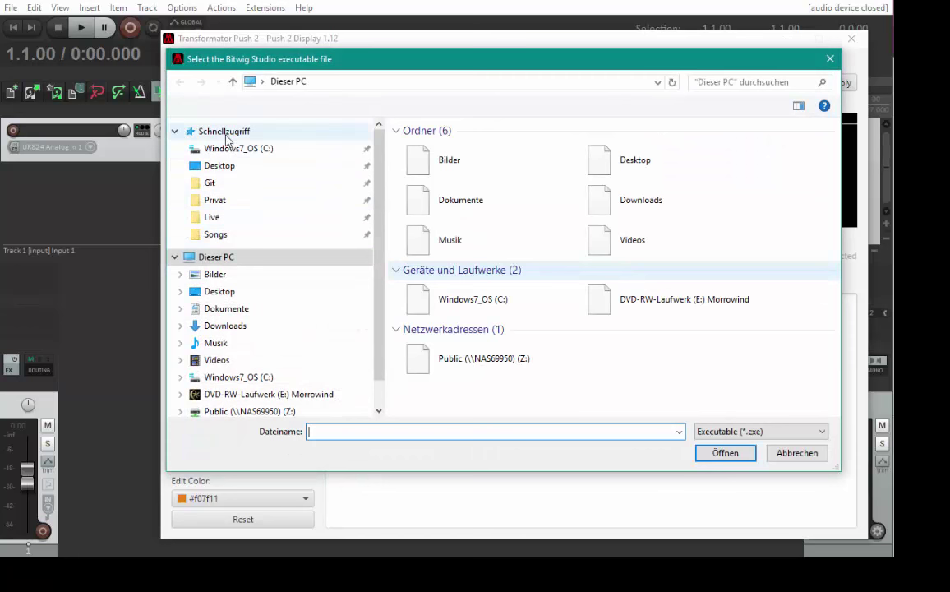
pyautogui.click(812, 457)
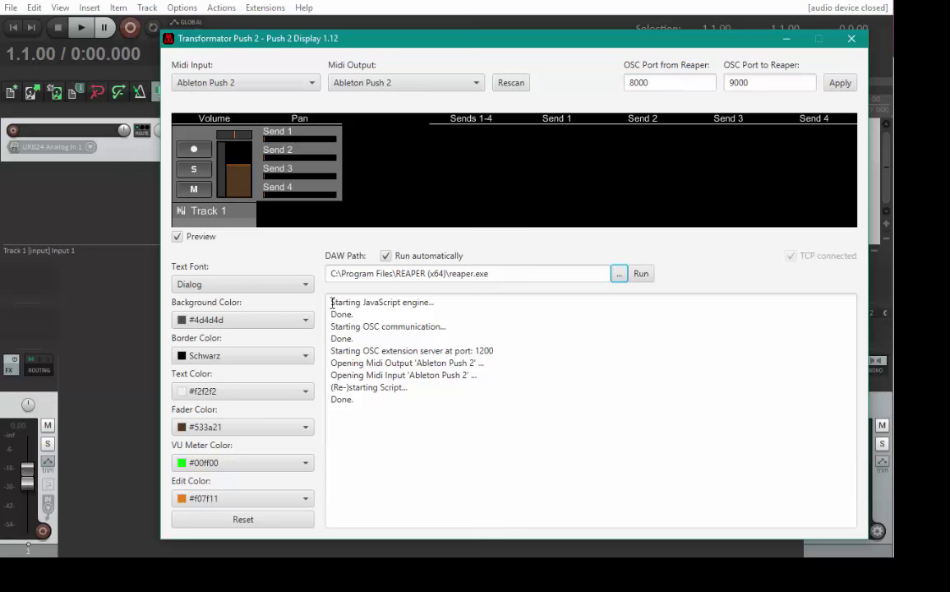
pyautogui.moveTo(330, 302); pyautogui.dragTo(413, 427)
pyautogui.click(413, 427)
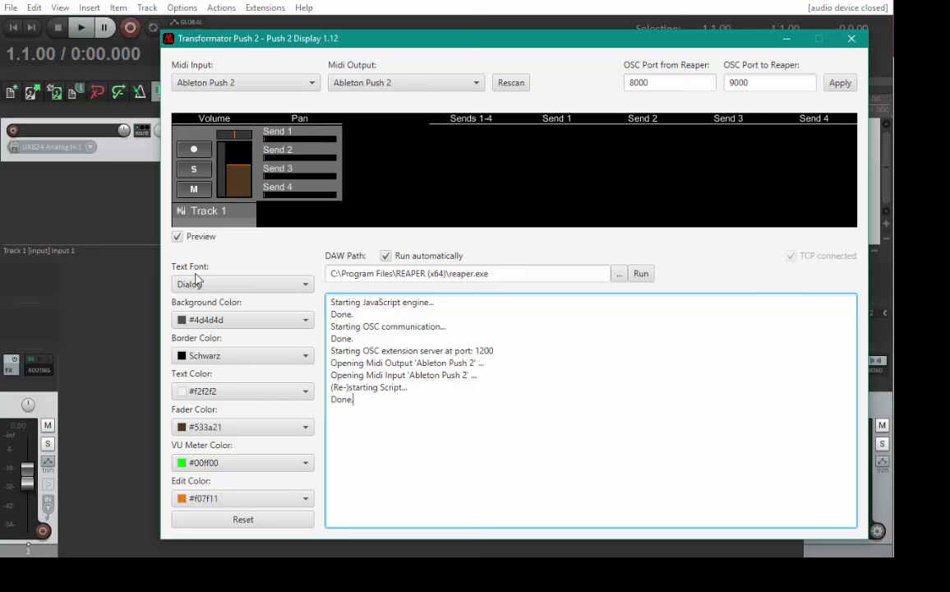
pyautogui.click(264, 321)
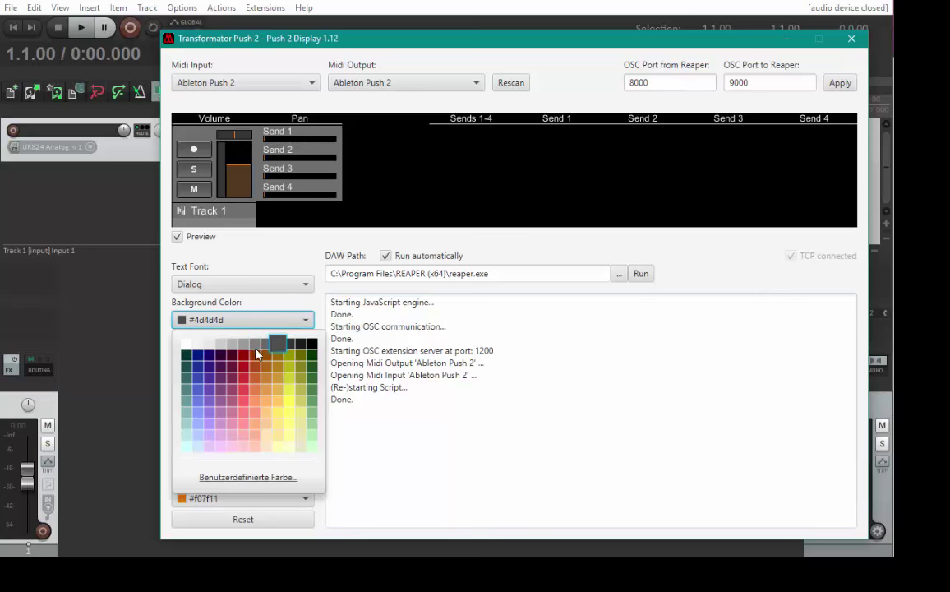
pyautogui.click(301, 354)
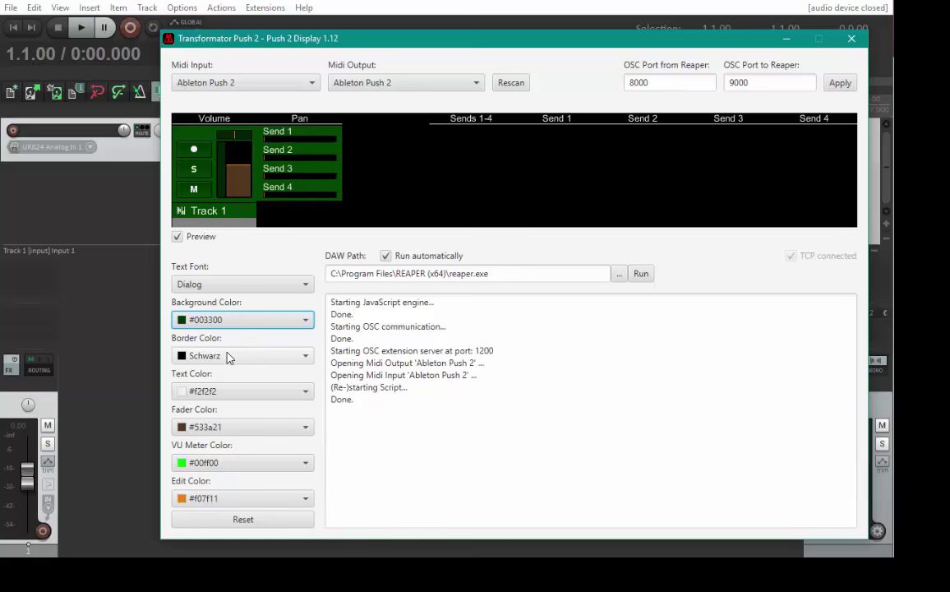
pyautogui.click(233, 427)
pyautogui.click(240, 475)
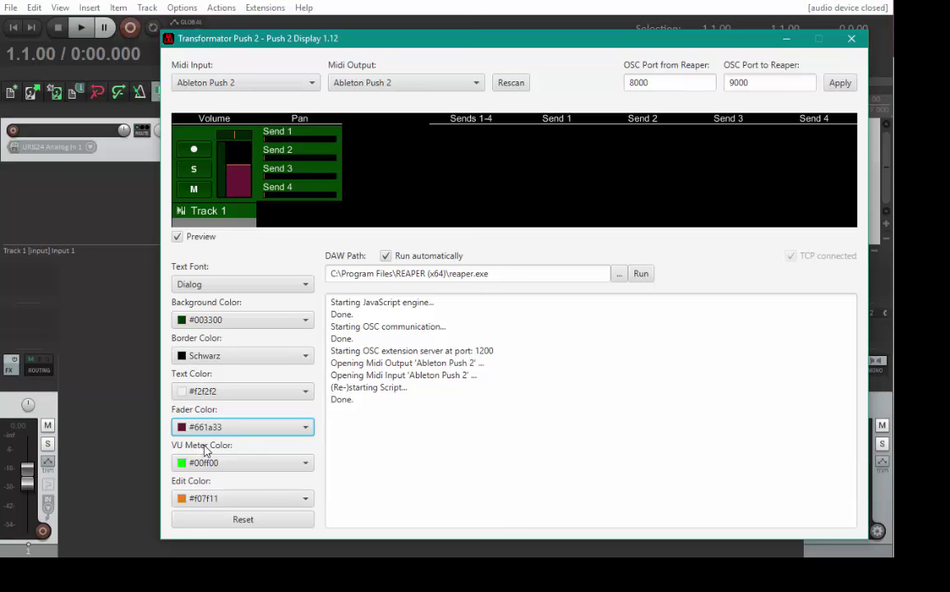
pyautogui.click(279, 521)
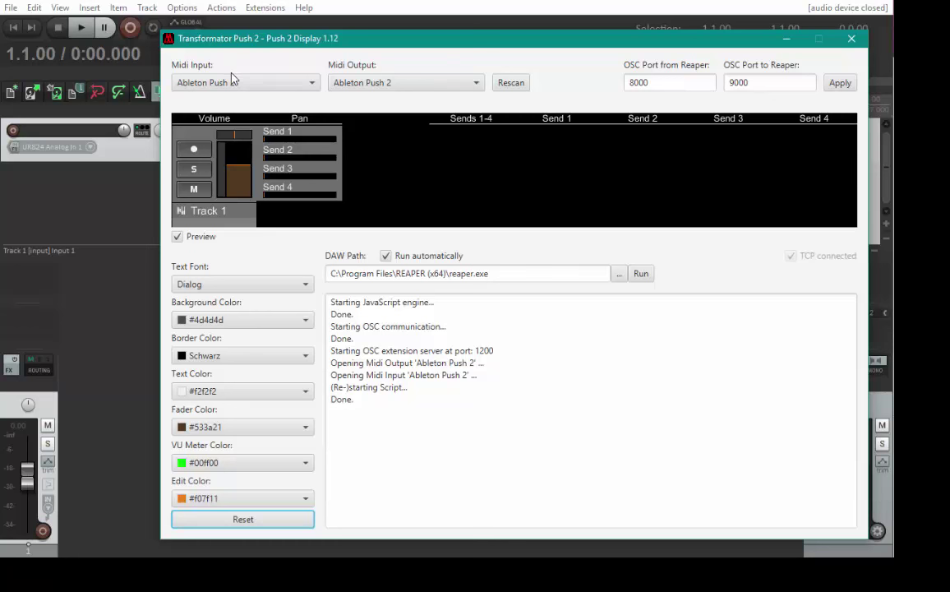
# Step: Quit the Push 2 app and start run-push1.cmd from the Transformator folder window
pyautogui.hotkey('alt', 'F4')
pyautogui.hotkey('alt', 'Tab')
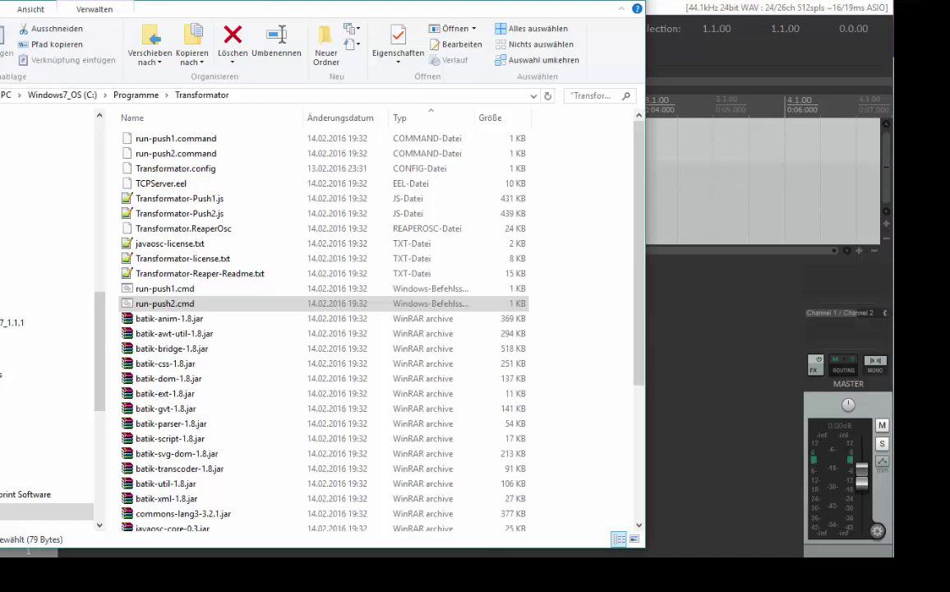
pyautogui.click(161, 290)
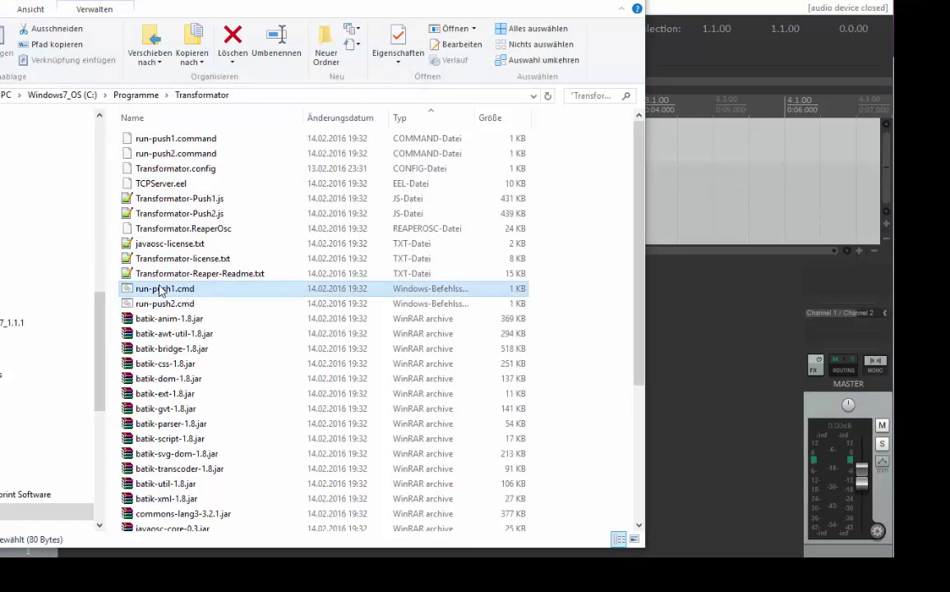
pyautogui.doubleClick(162, 289)
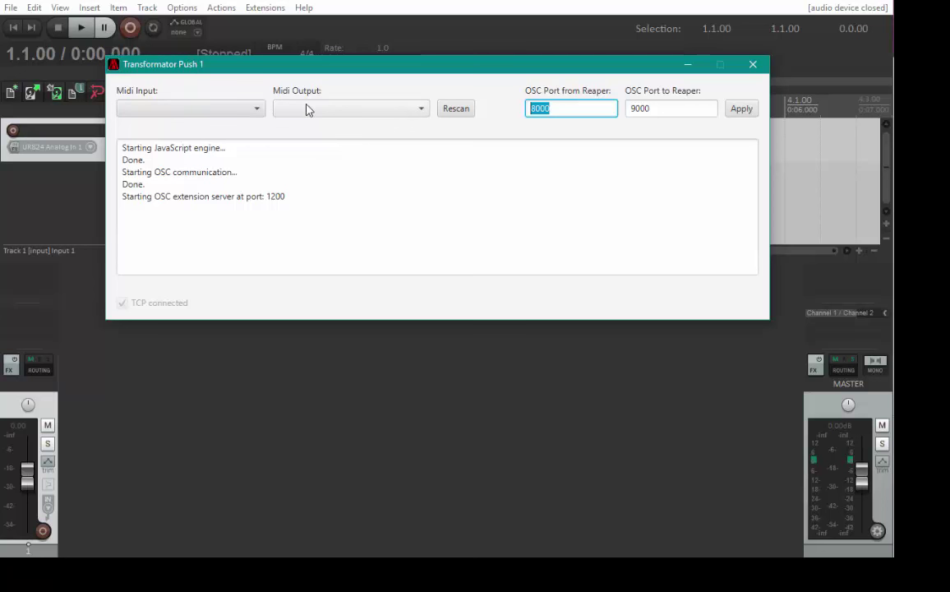
# Step: Check the Midi Input list without changing it, then close the Transformator Push 1 window
pyautogui.click(243, 111)
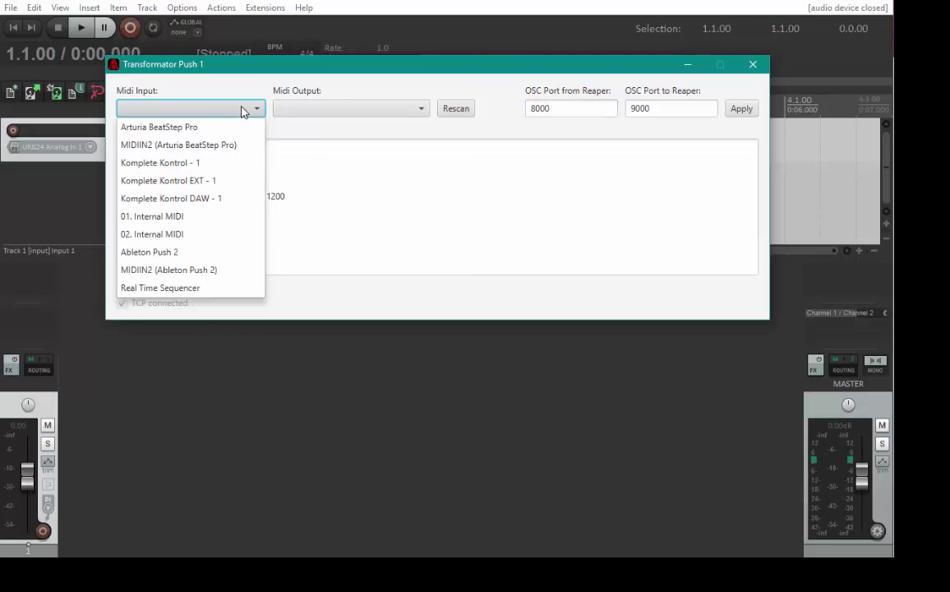
pyautogui.click(238, 80)
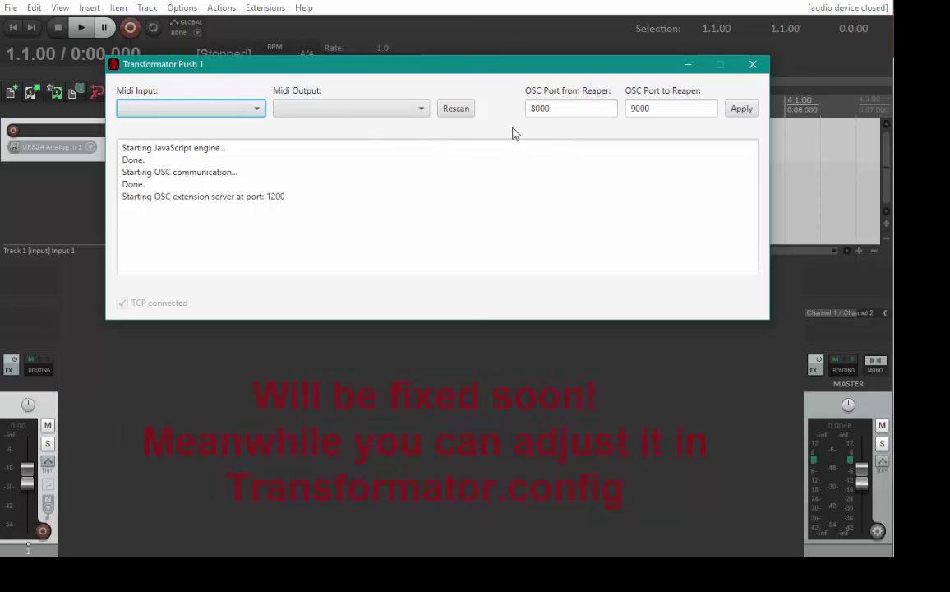
pyautogui.hotkey('alt', 'Tab')
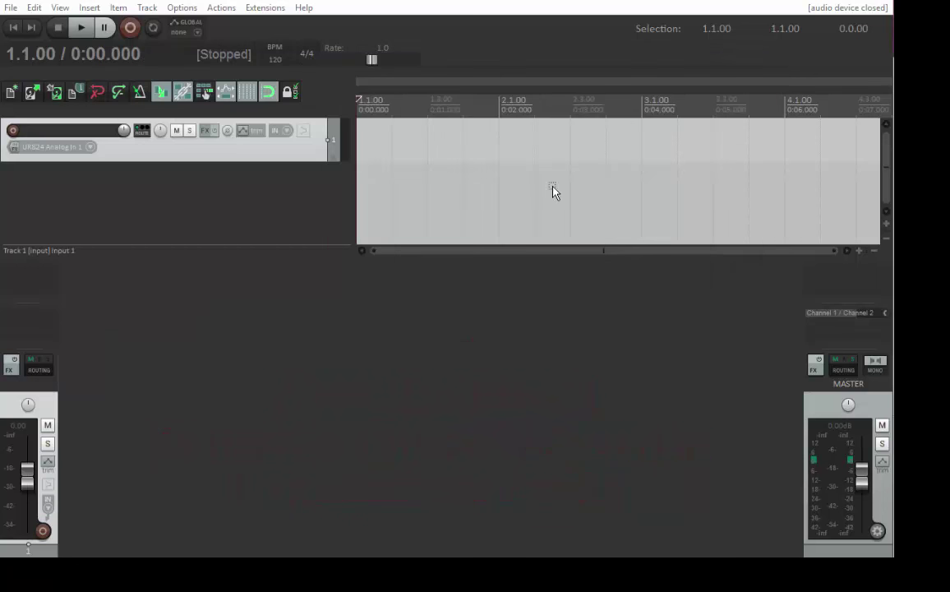